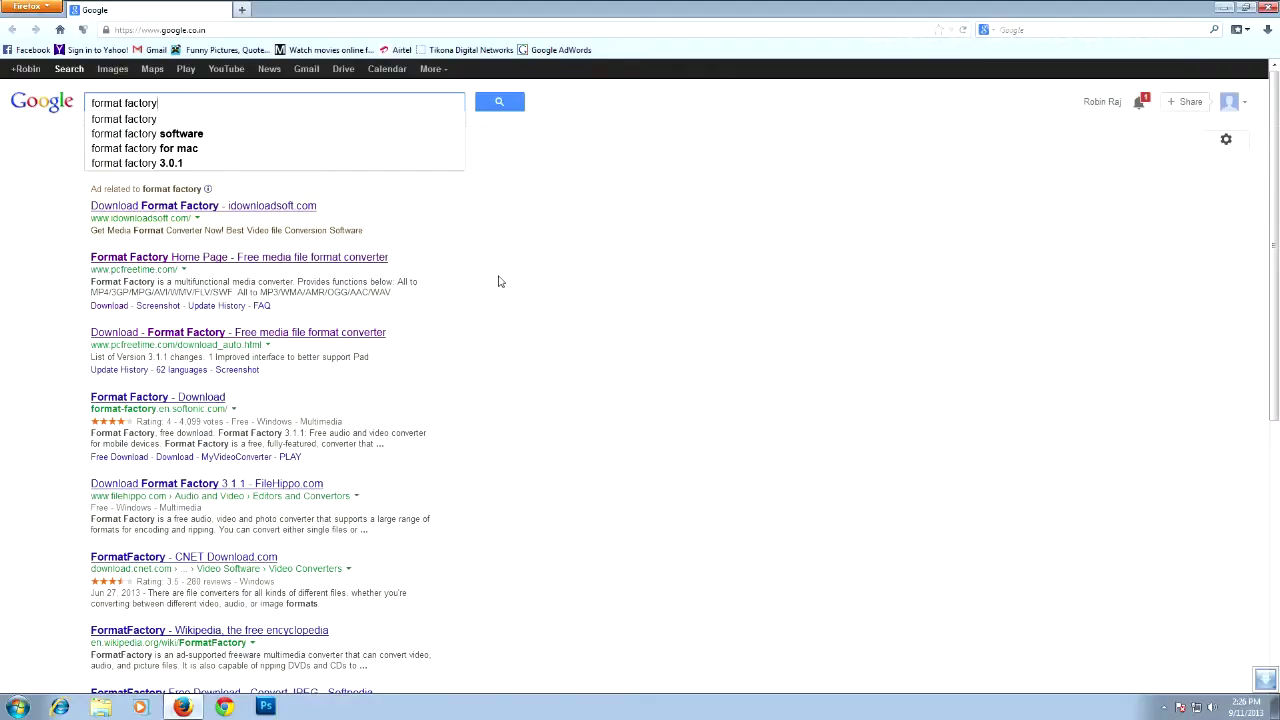
# Step: Search Google for "format factory", open the Format Factory home page and download FFSetup3.1.1.0.exe, restarting the existing download
pyautogui.click(508, 104)
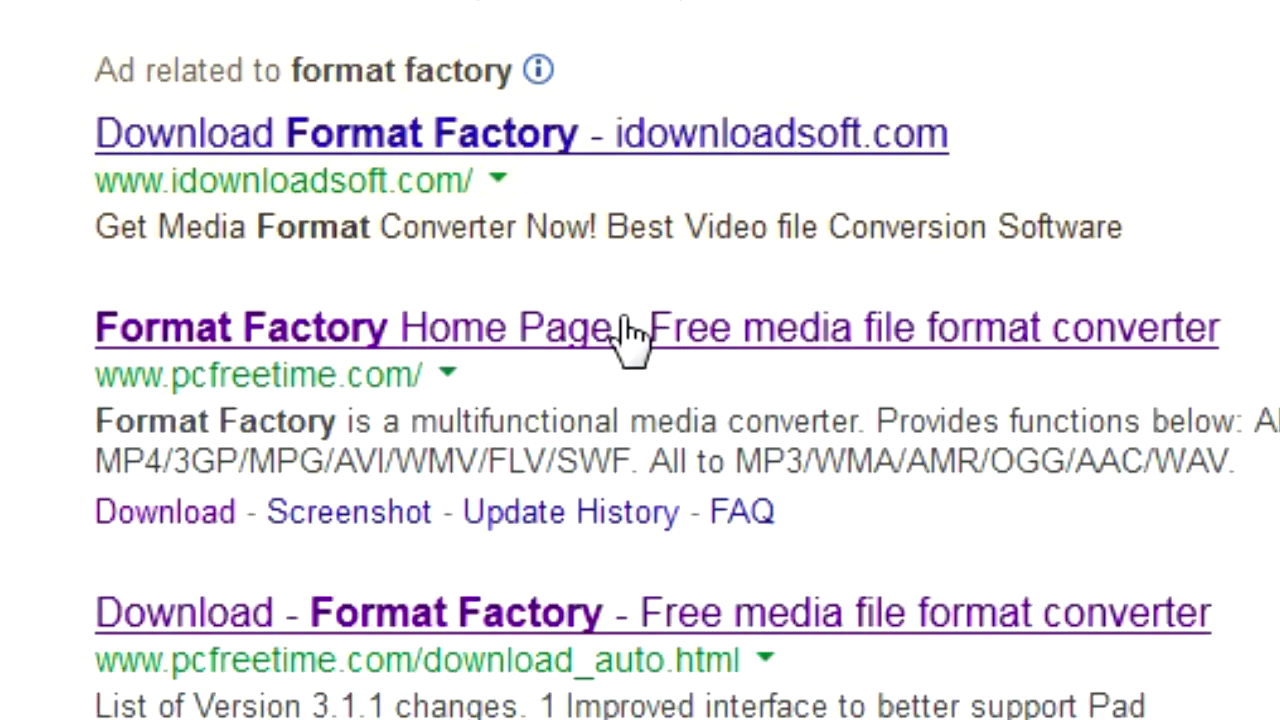
pyautogui.click(231, 258)
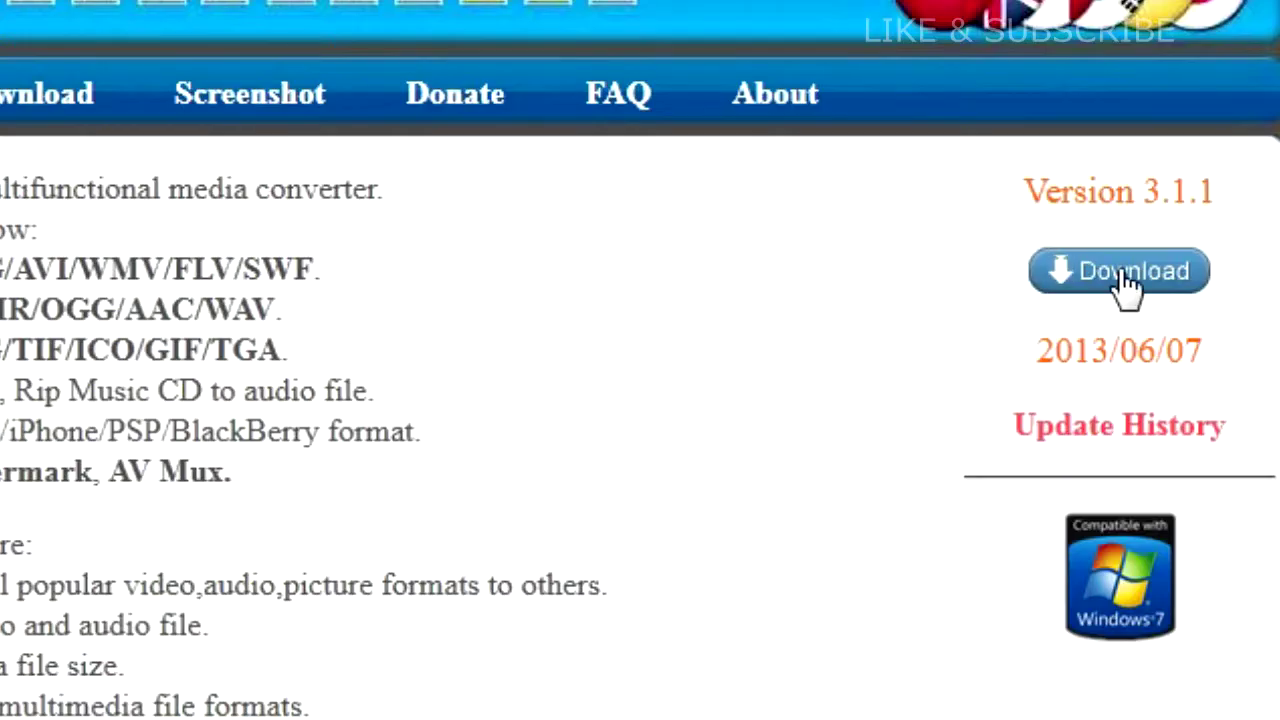
pyautogui.click(1122, 278)
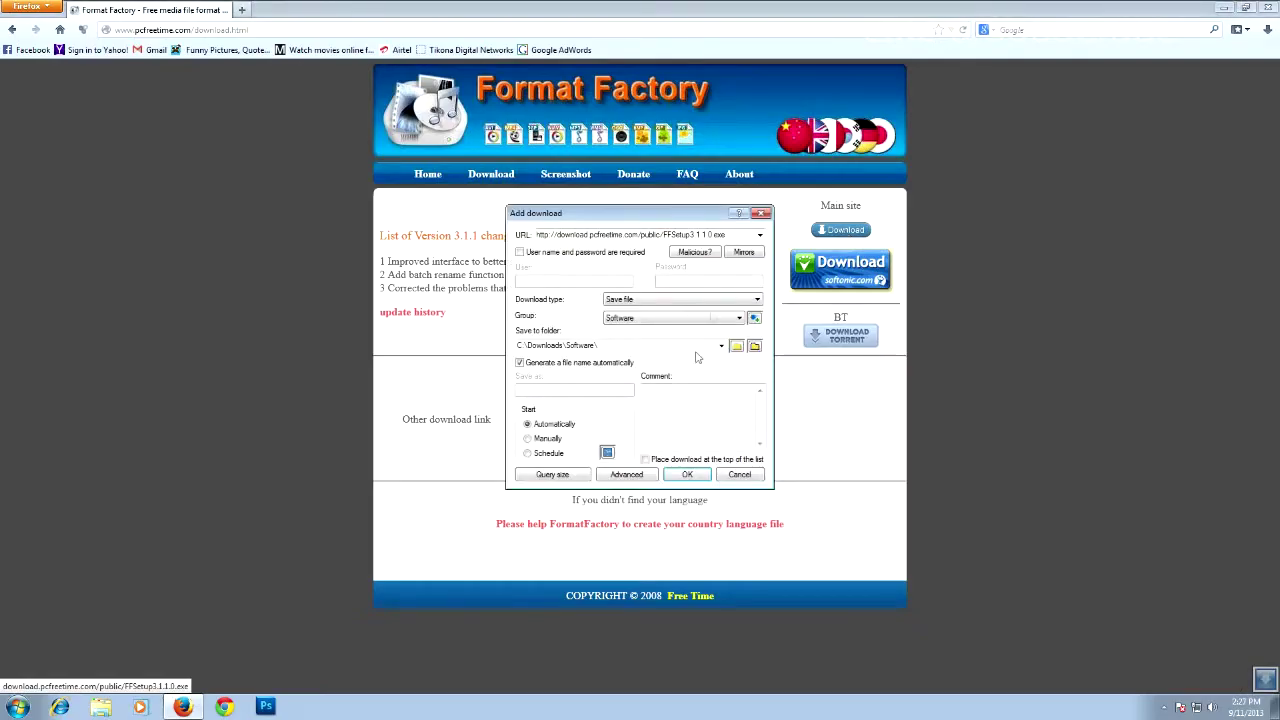
pyautogui.click(687, 475)
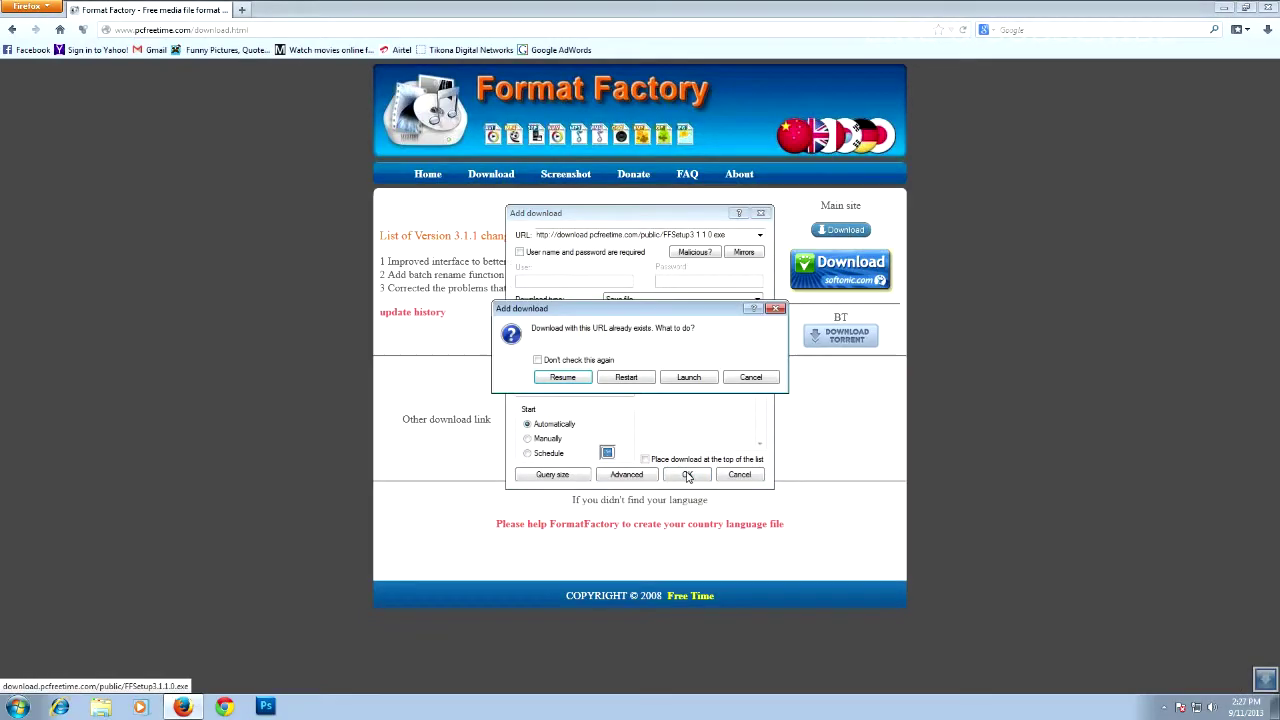
pyautogui.click(618, 378)
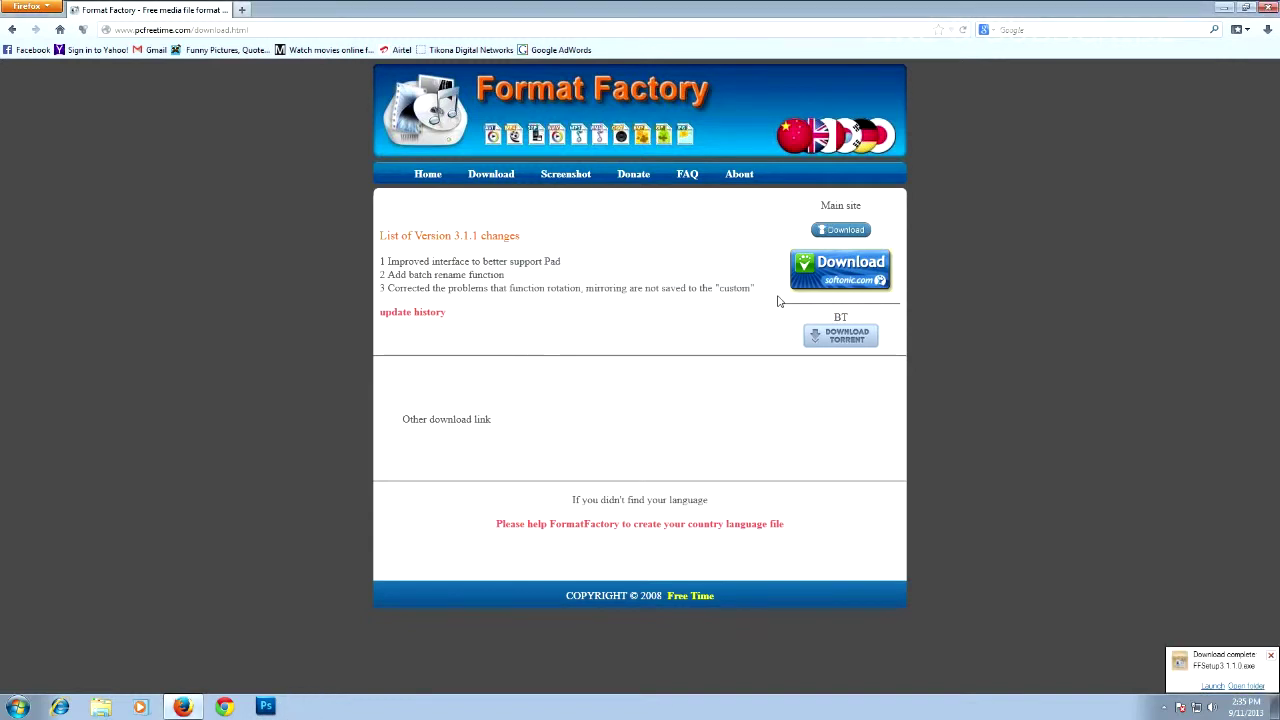
# Step: Show the downloaded FFSetup3.1.1.0 in its folder, run it as administrator, and close the browser and folder windows
pyautogui.click(1246, 687)
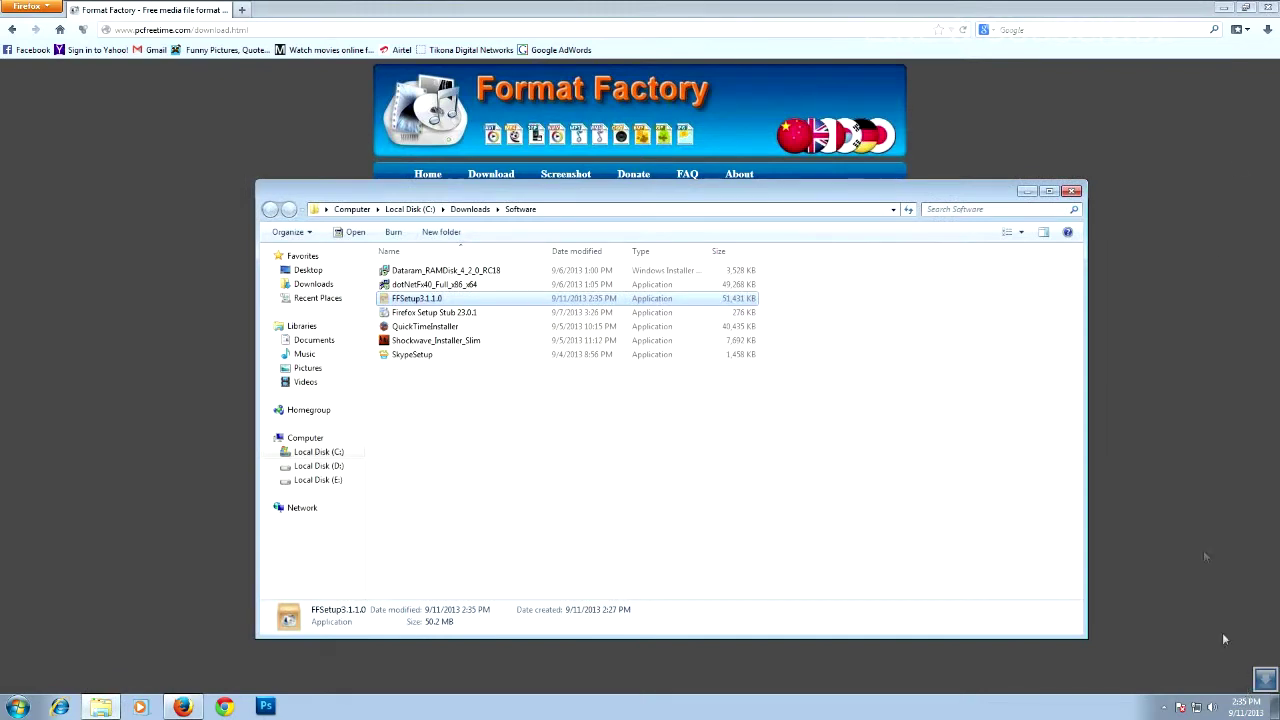
pyautogui.click(1267, 8)
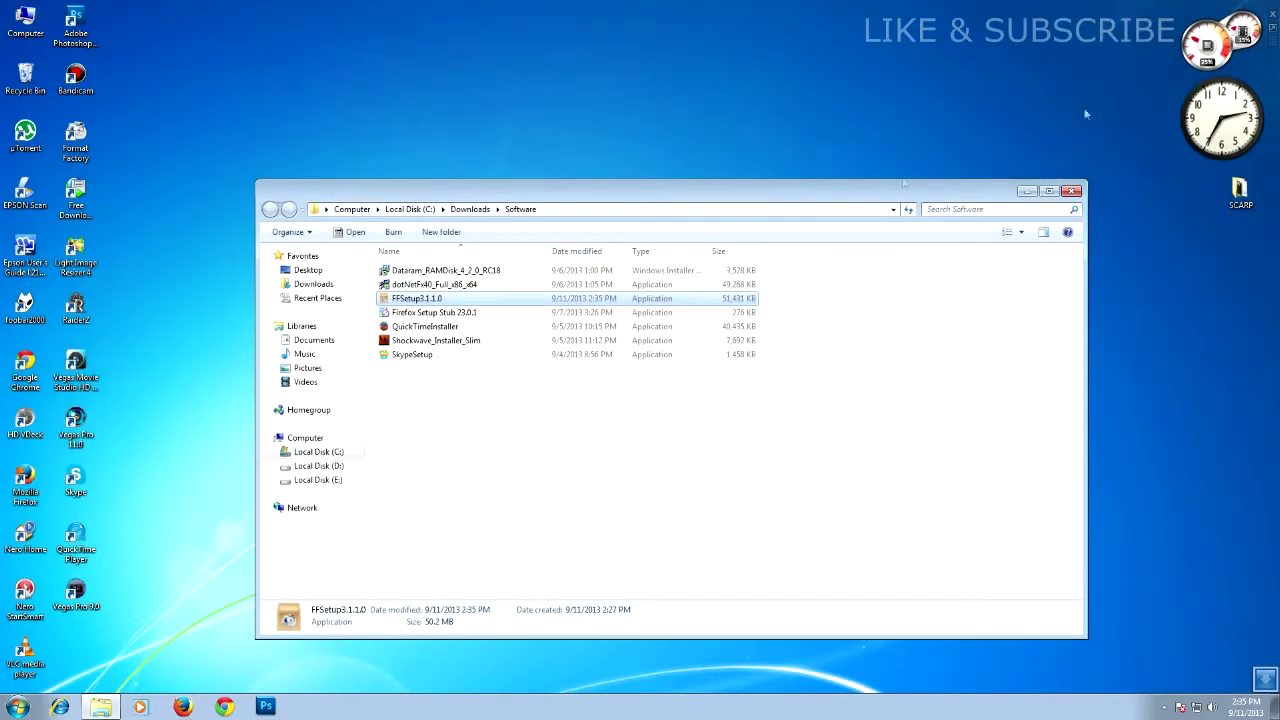
pyautogui.rightClick(450, 305)
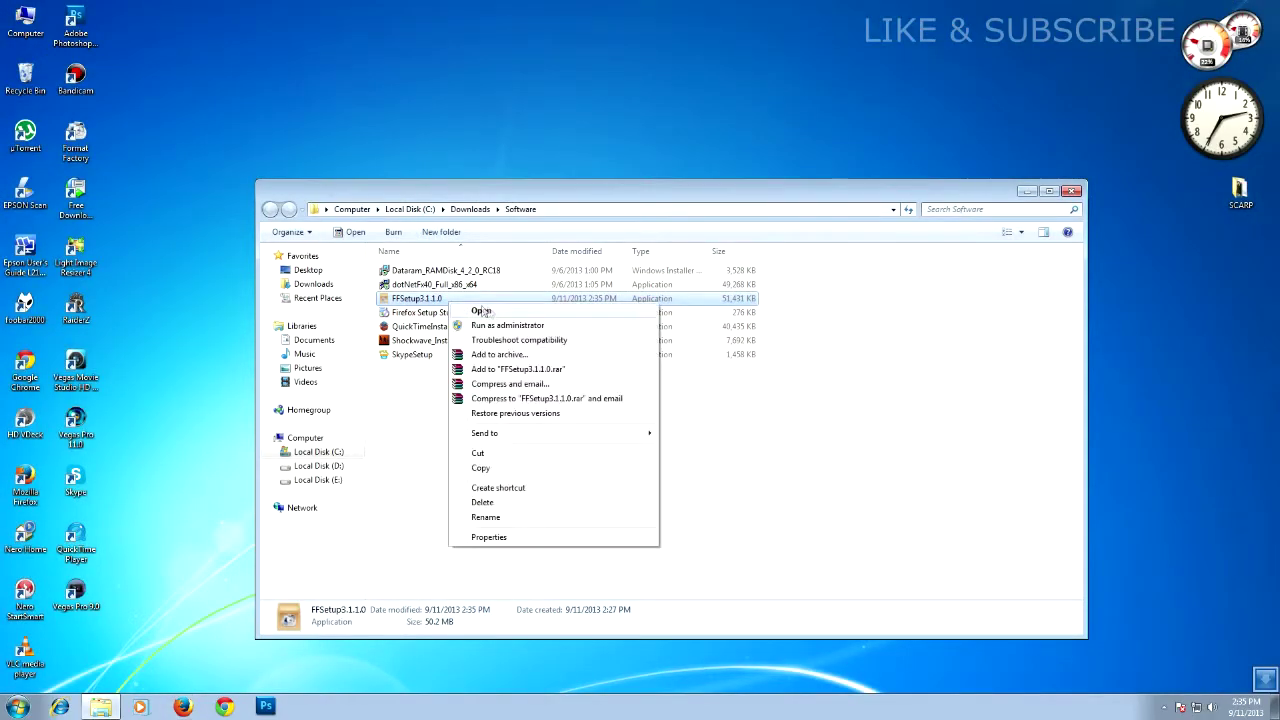
pyautogui.click(540, 324)
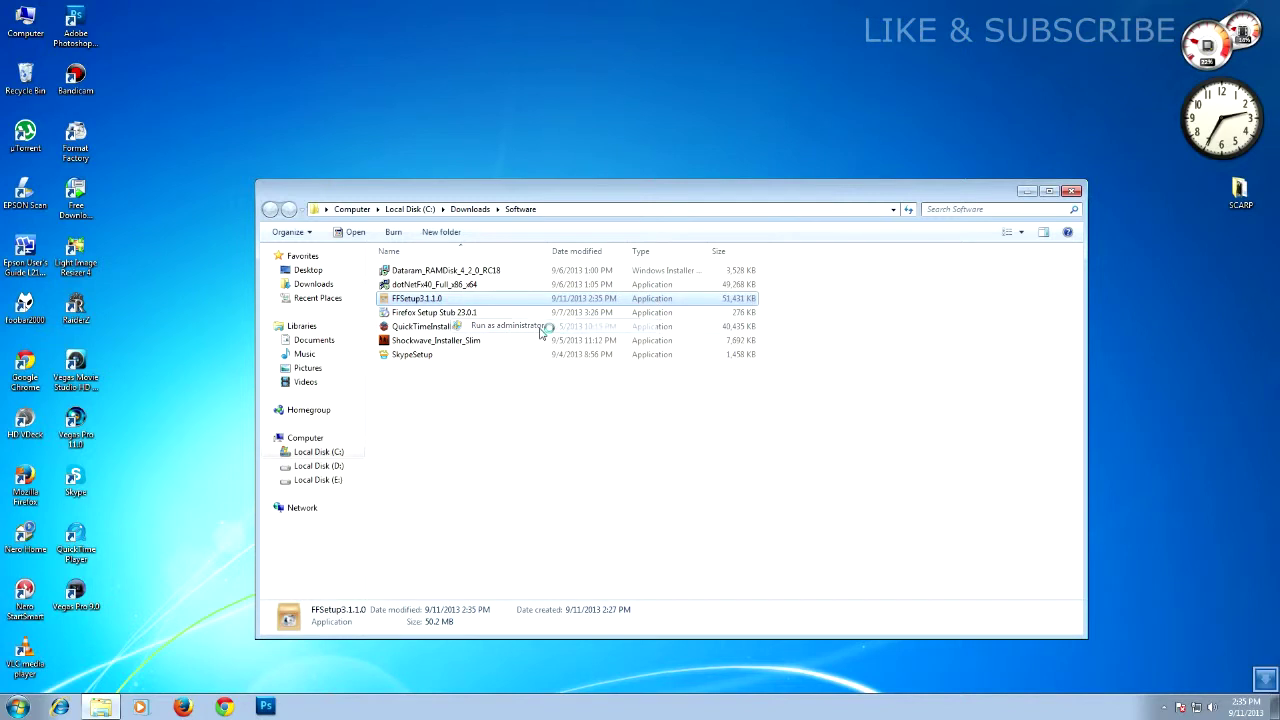
pyautogui.click(1071, 190)
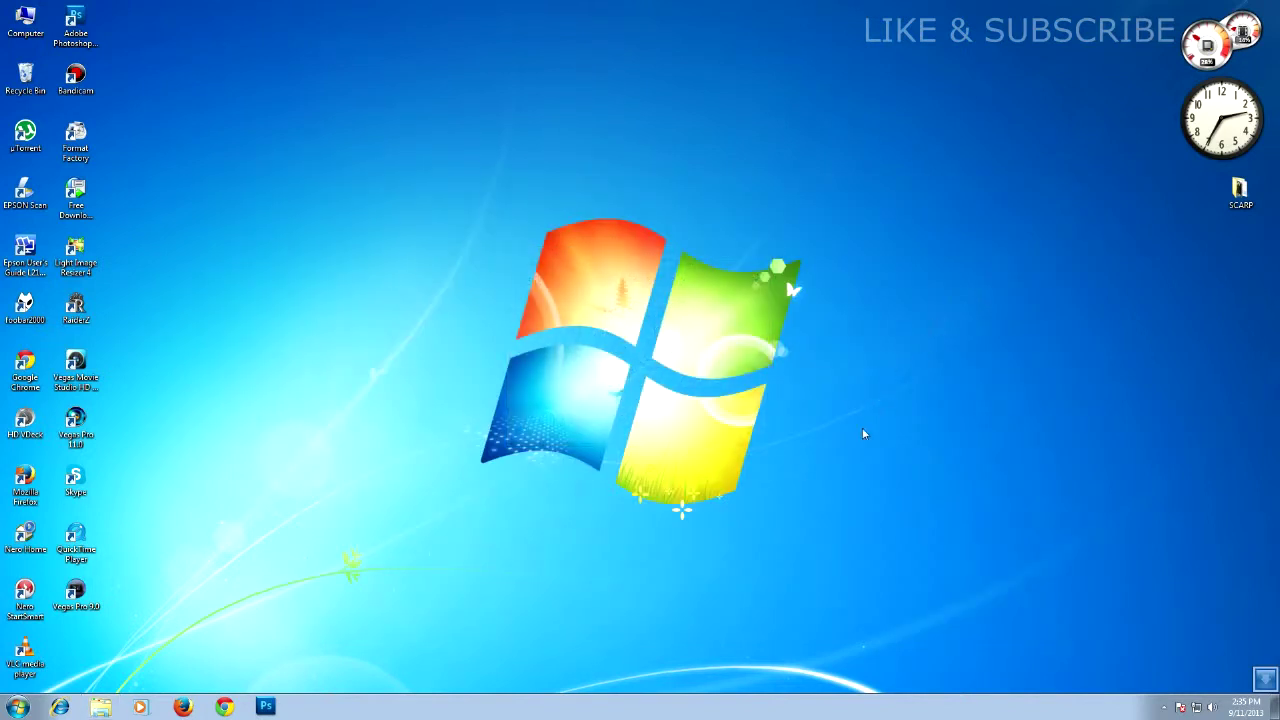
# Step: Install FormatFactory 3.1.1 in the default destination folder, refusing the Ask Toolbar and WinZip Driver Updater offers, and finish the setup
pyautogui.click(712, 459)
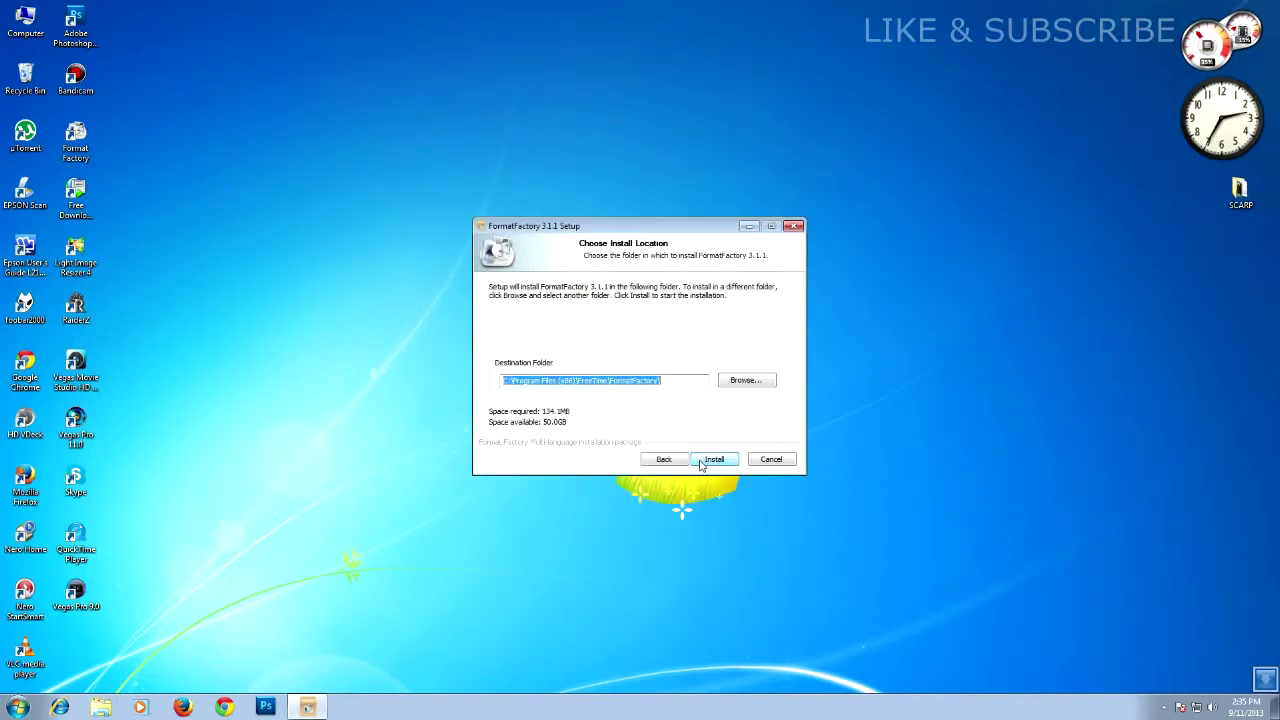
pyautogui.click(712, 459)
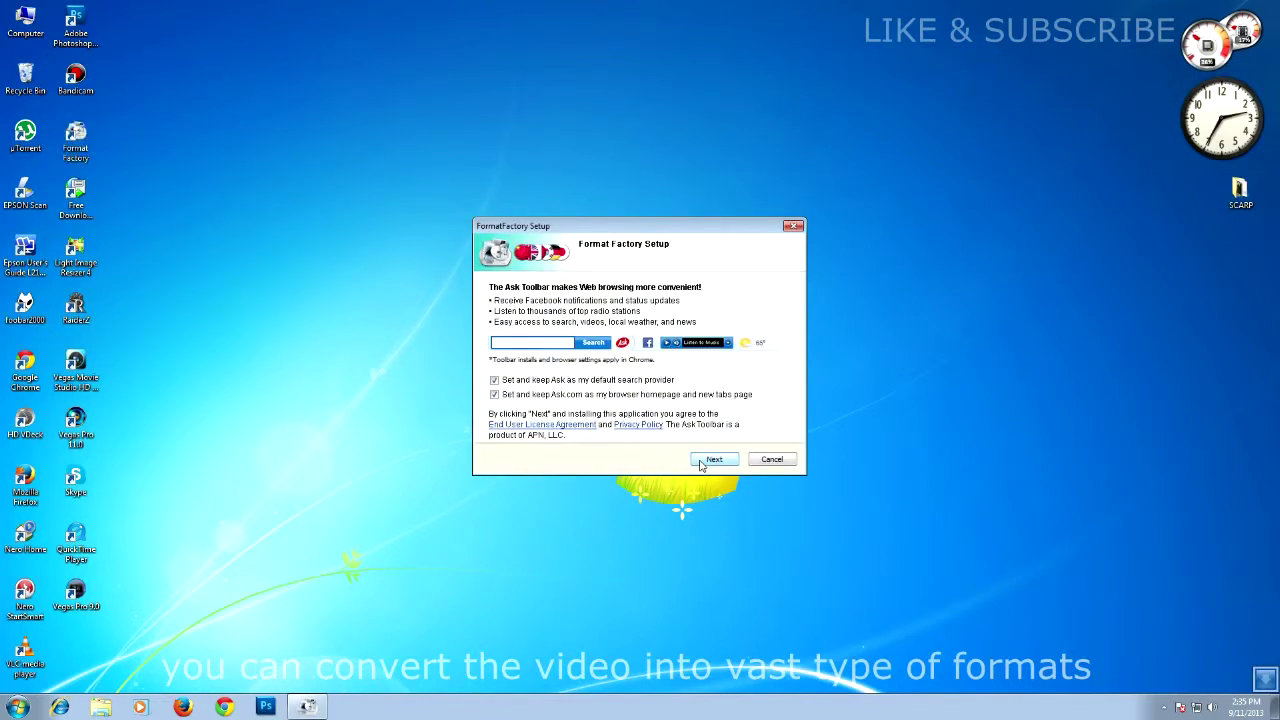
pyautogui.click(495, 381)
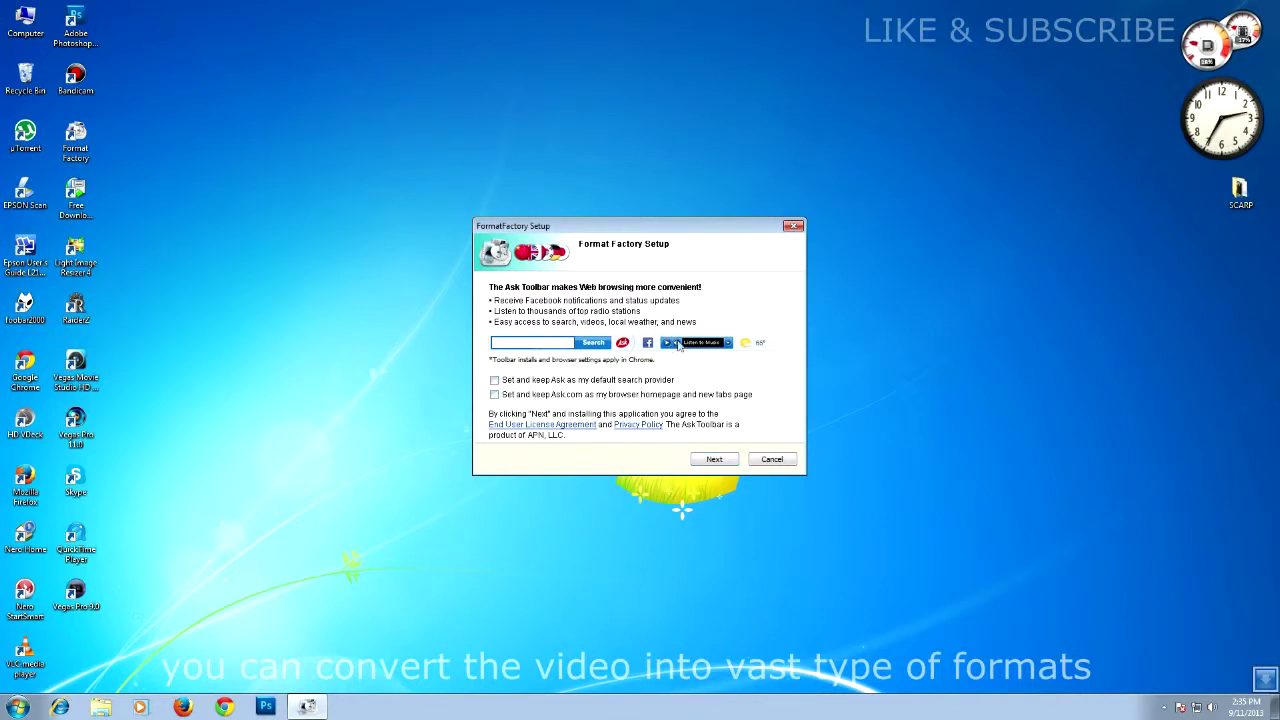
pyautogui.click(766, 460)
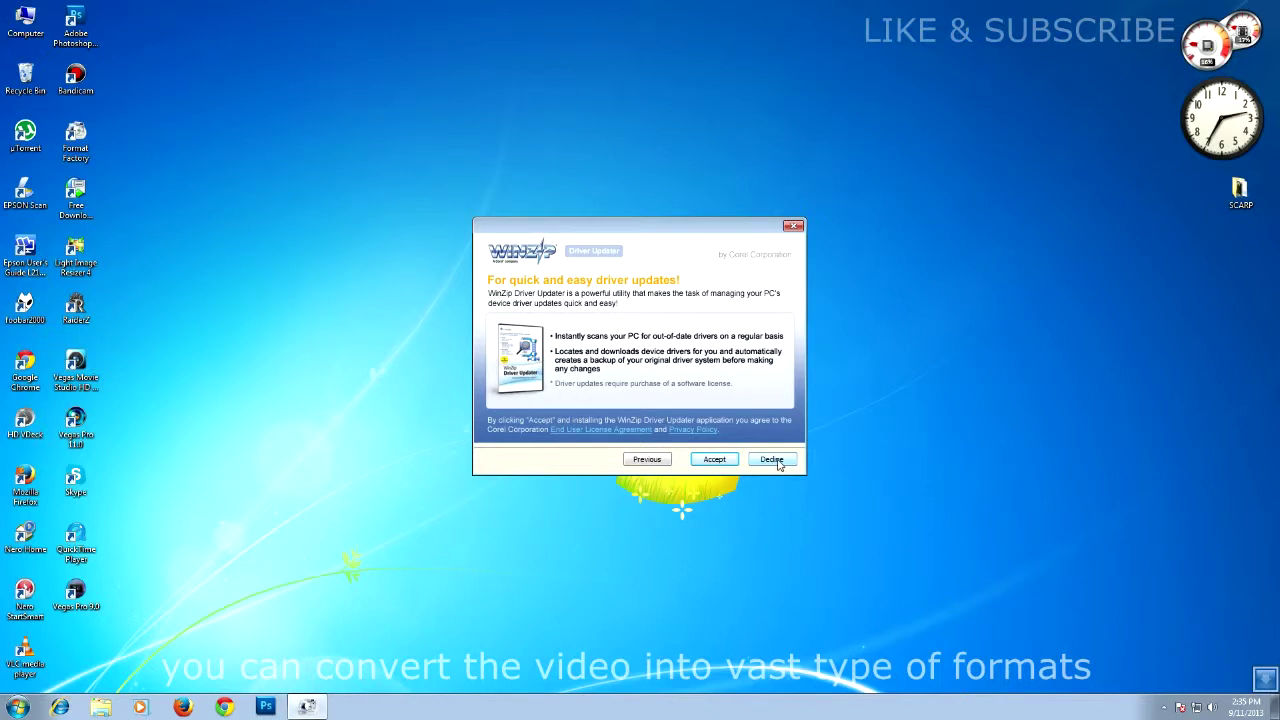
pyautogui.click(772, 460)
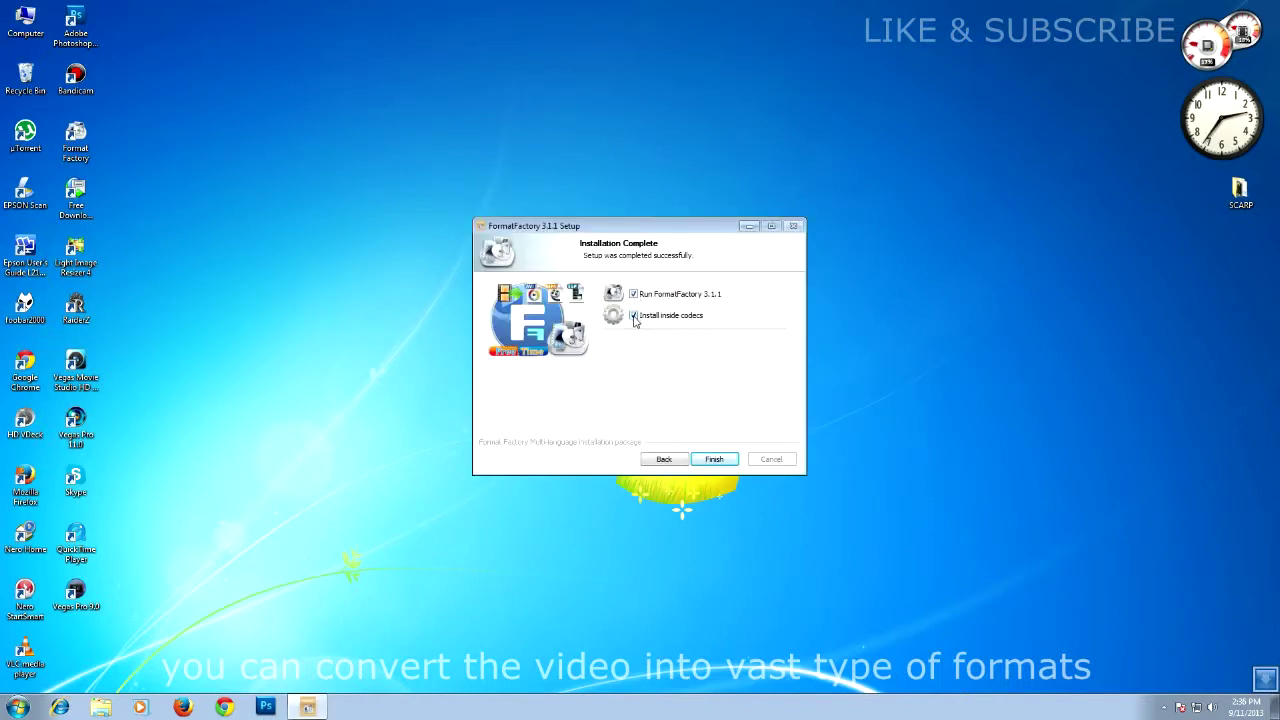
pyautogui.click(713, 459)
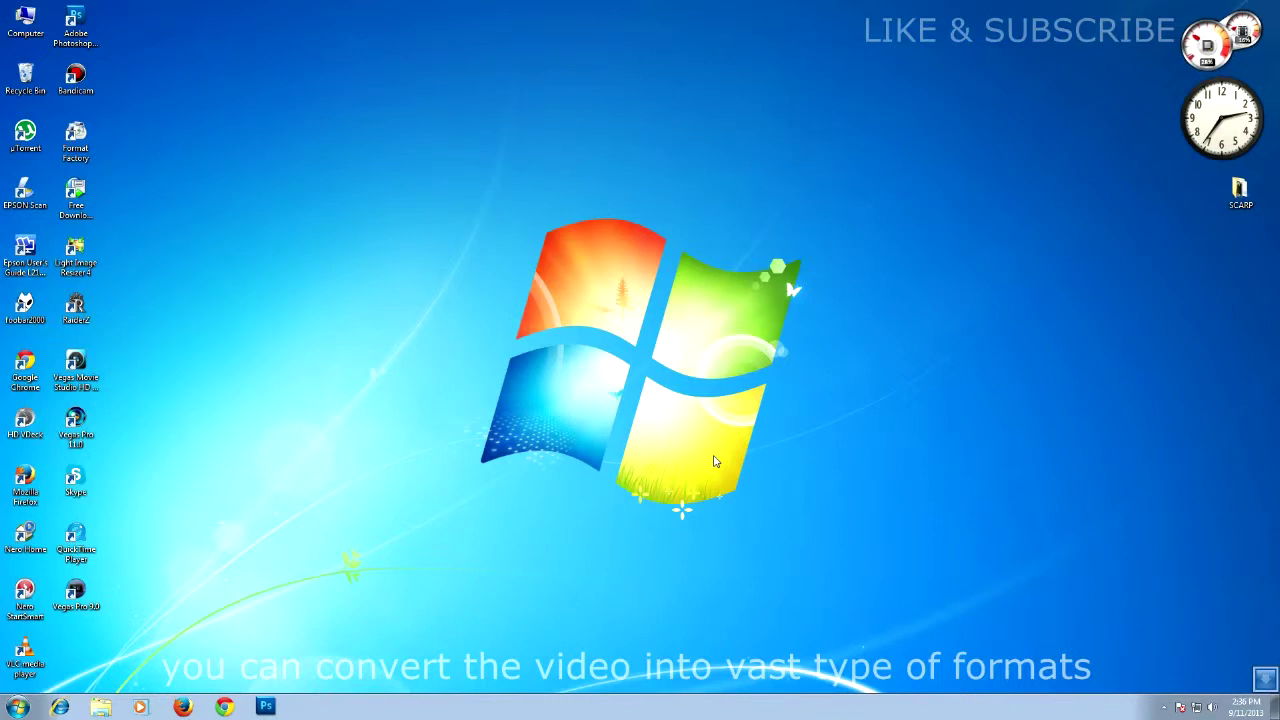
# Step: Launch Format Factory from its desktop shortcut
pyautogui.rightClick(78, 153)
pyautogui.click(109, 164)
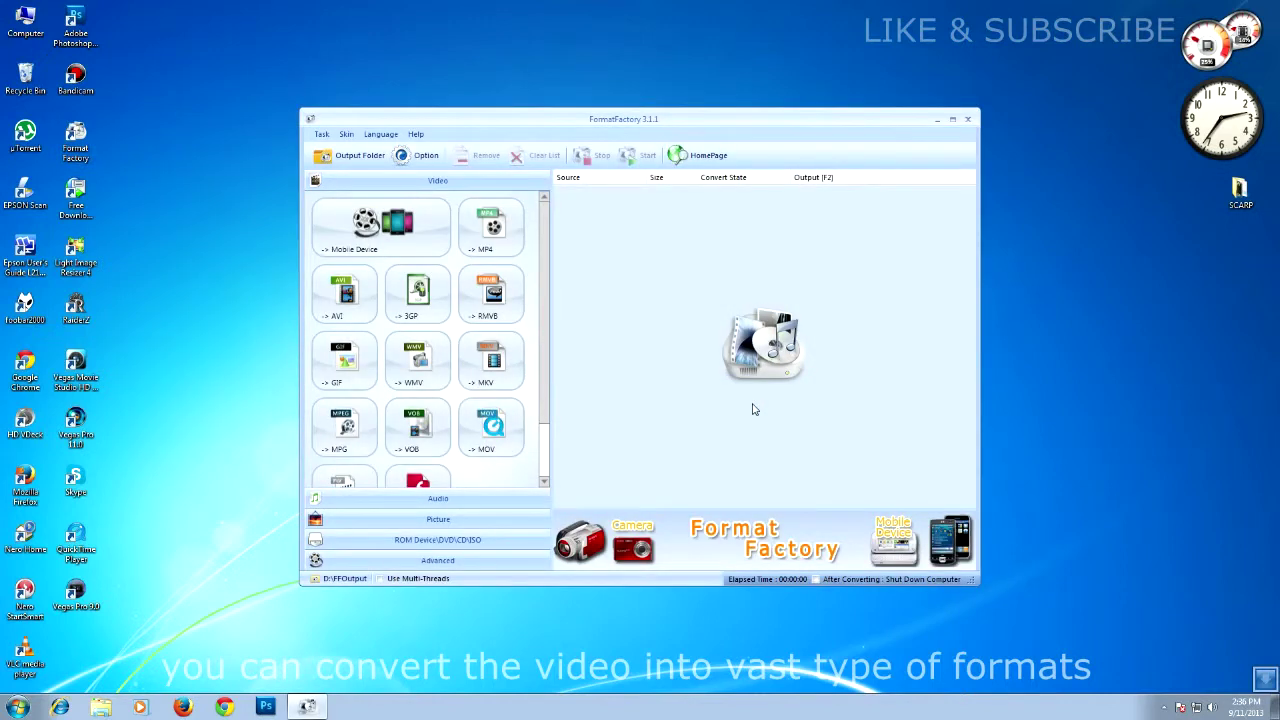
pyautogui.moveTo(545, 311)
pyautogui.mouseDown()
pyautogui.moveTo(545, 345)
pyautogui.moveTo(545, 296)
pyautogui.mouseUp()
pyautogui.click(493, 232)
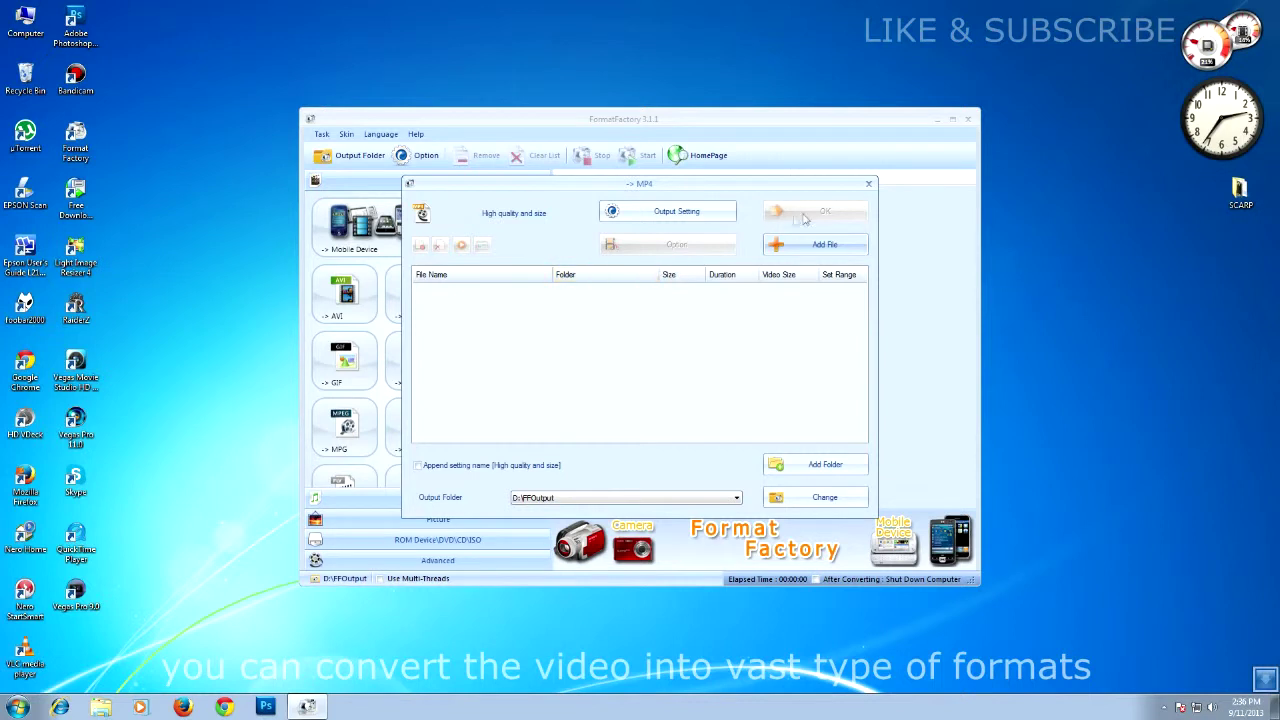
pyautogui.click(868, 186)
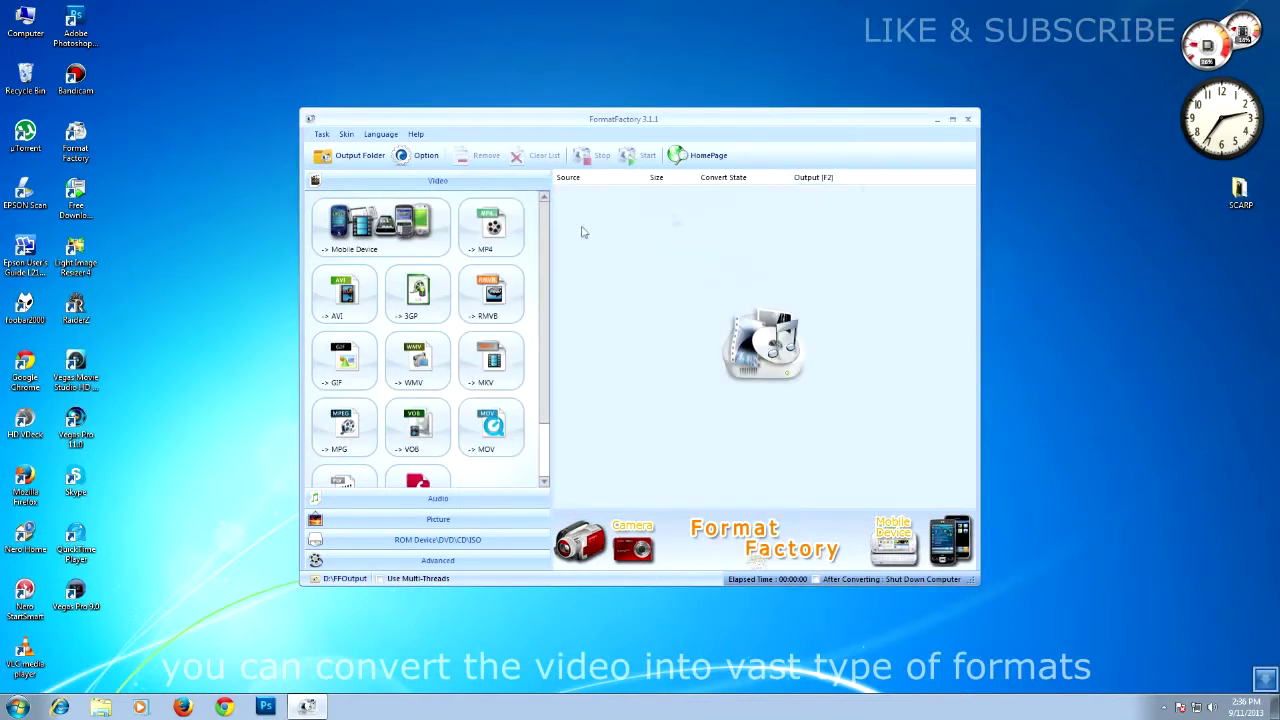
# Step: Copy the video DSC_3608 from Local Disk (E:) to the desktop and place it below the SCARP folder
pyautogui.doubleClick(26, 18)
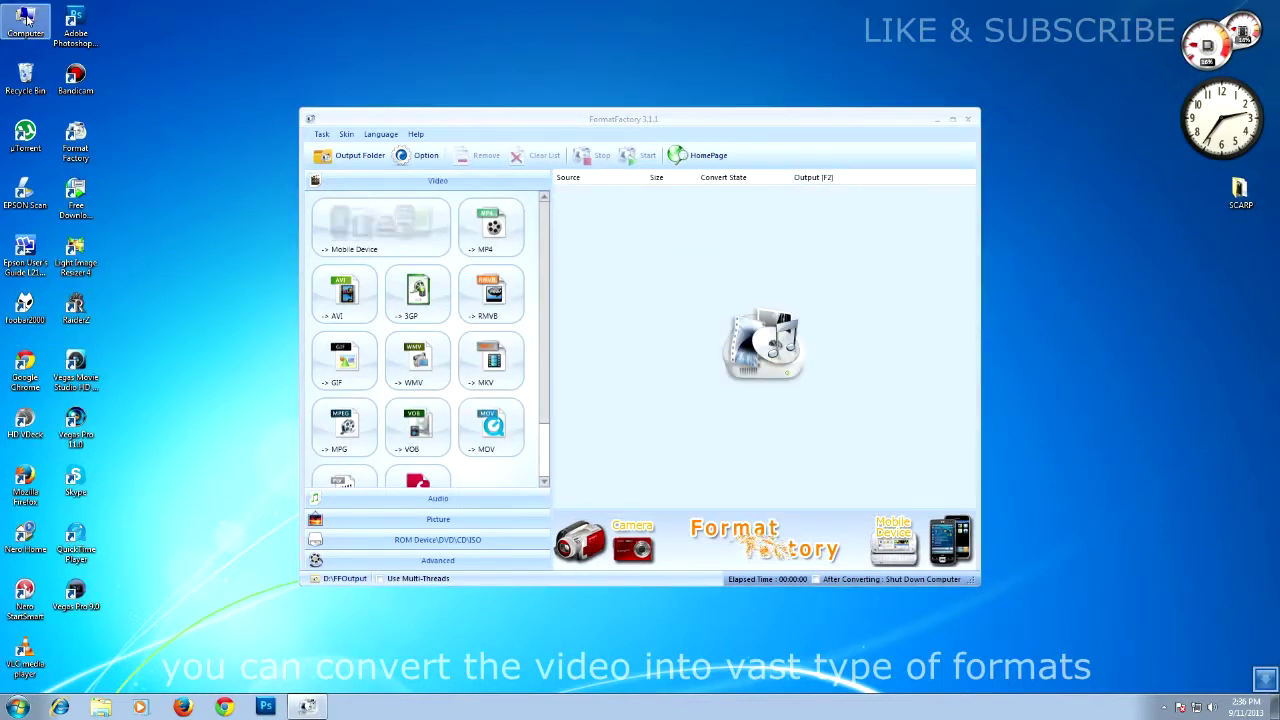
pyautogui.doubleClick(769, 284)
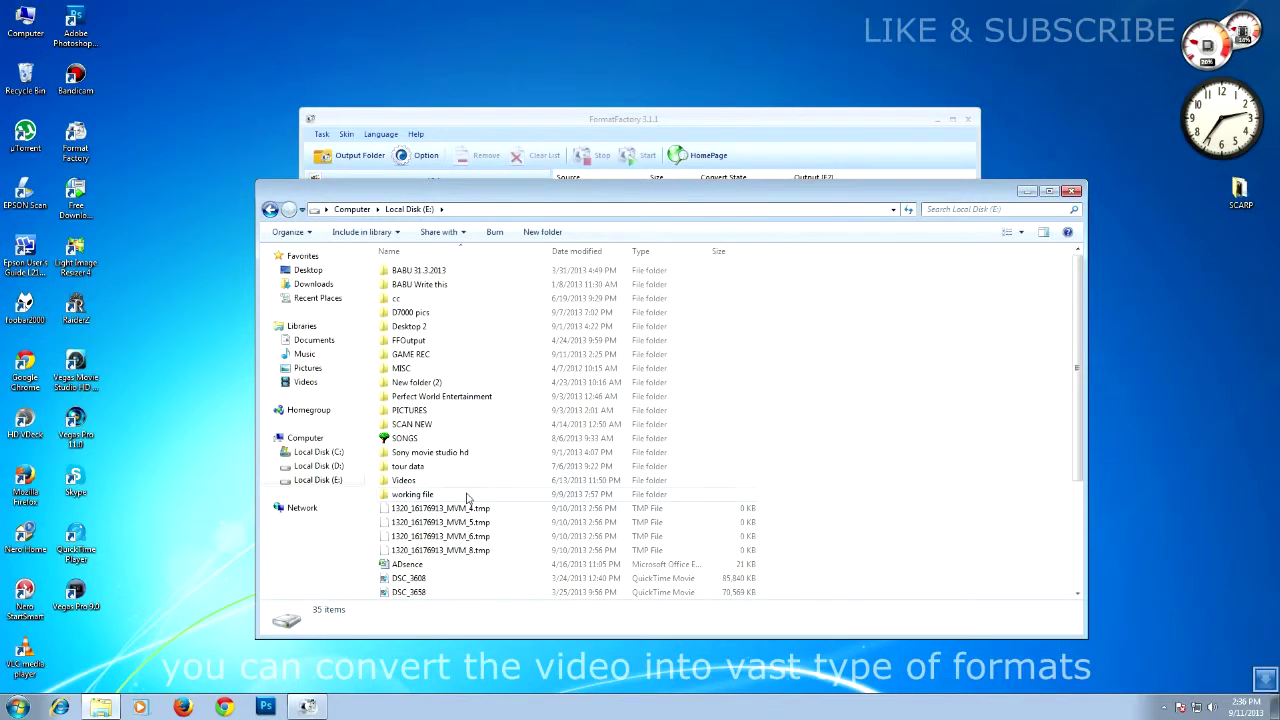
pyautogui.scroll(-3, 466, 497)
pyautogui.moveTo(621, 197); pyautogui.dragTo(1188, 270)
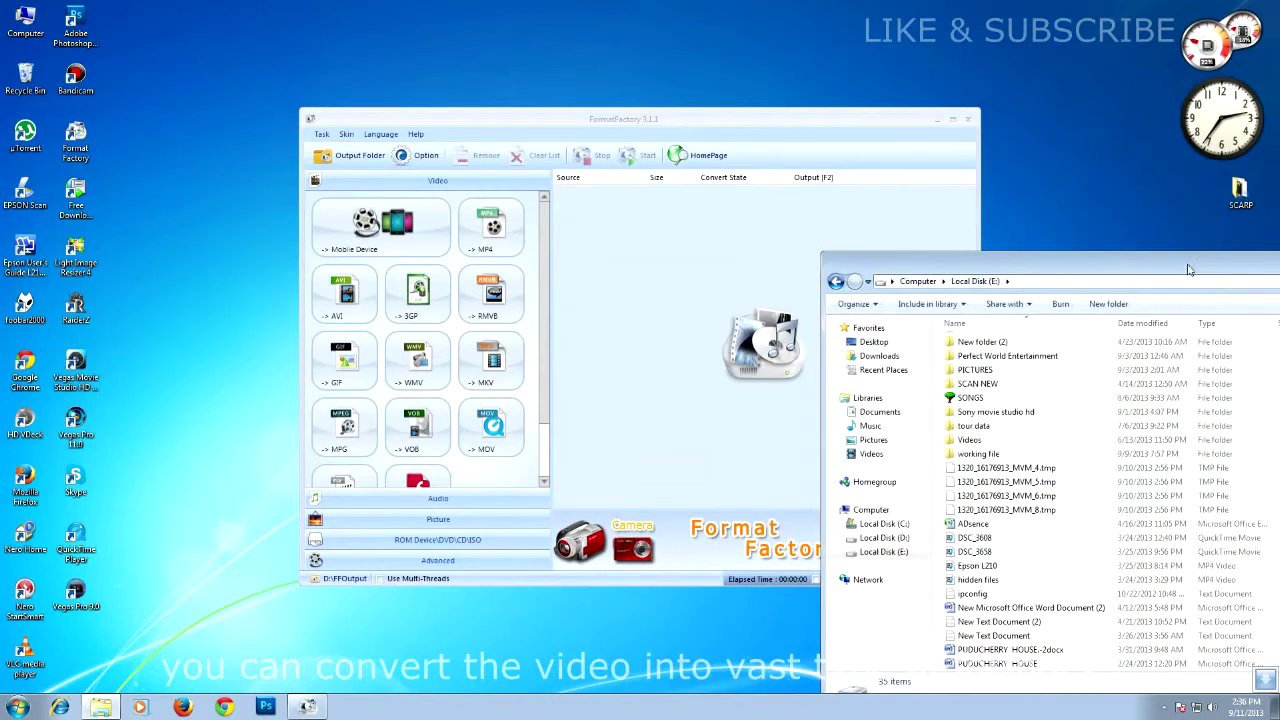
pyautogui.click(986, 539)
pyautogui.scroll(-1, 986, 540)
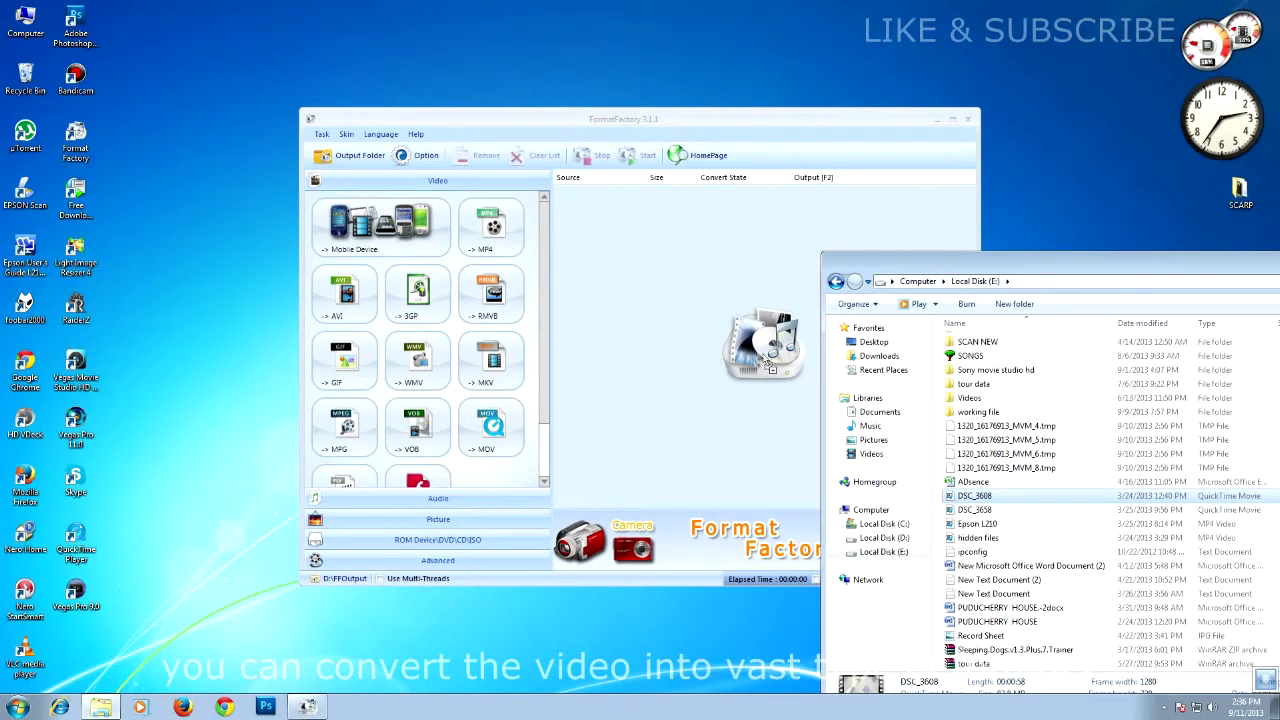
pyautogui.moveTo(985, 265); pyautogui.dragTo(787, 227)
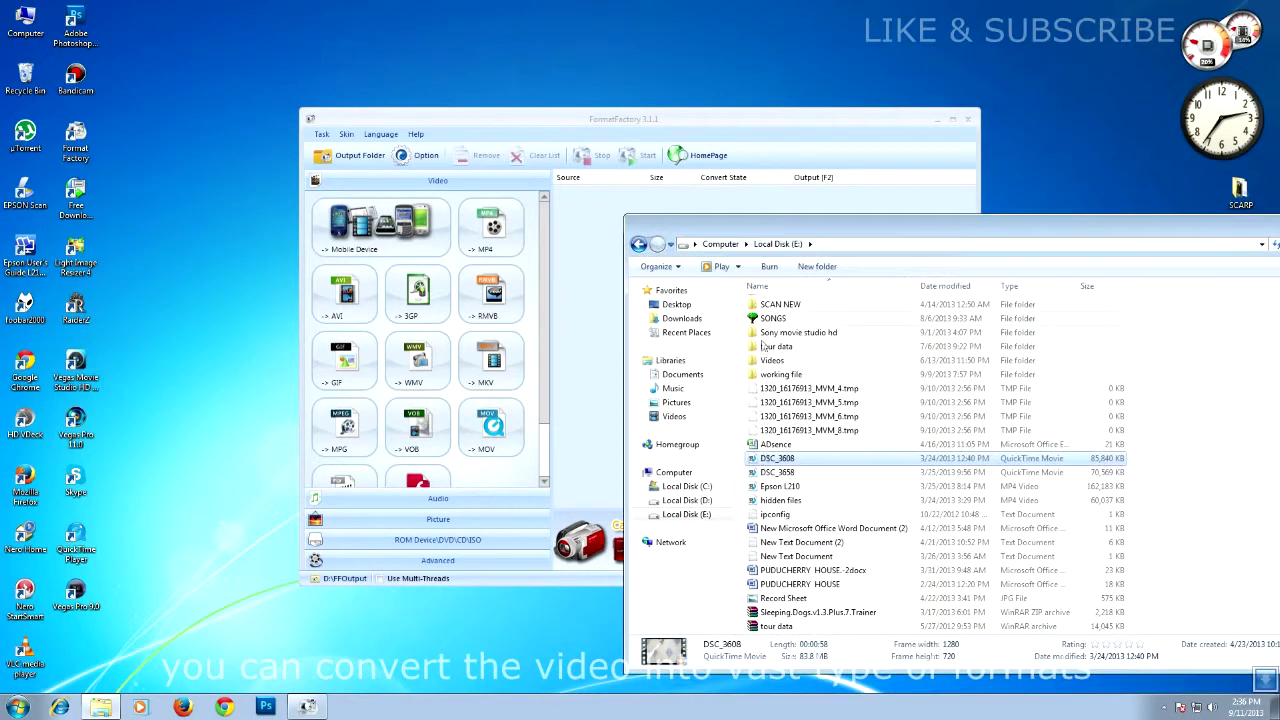
pyautogui.moveTo(765, 462); pyautogui.dragTo(824, 262)
pyautogui.click(1160, 265)
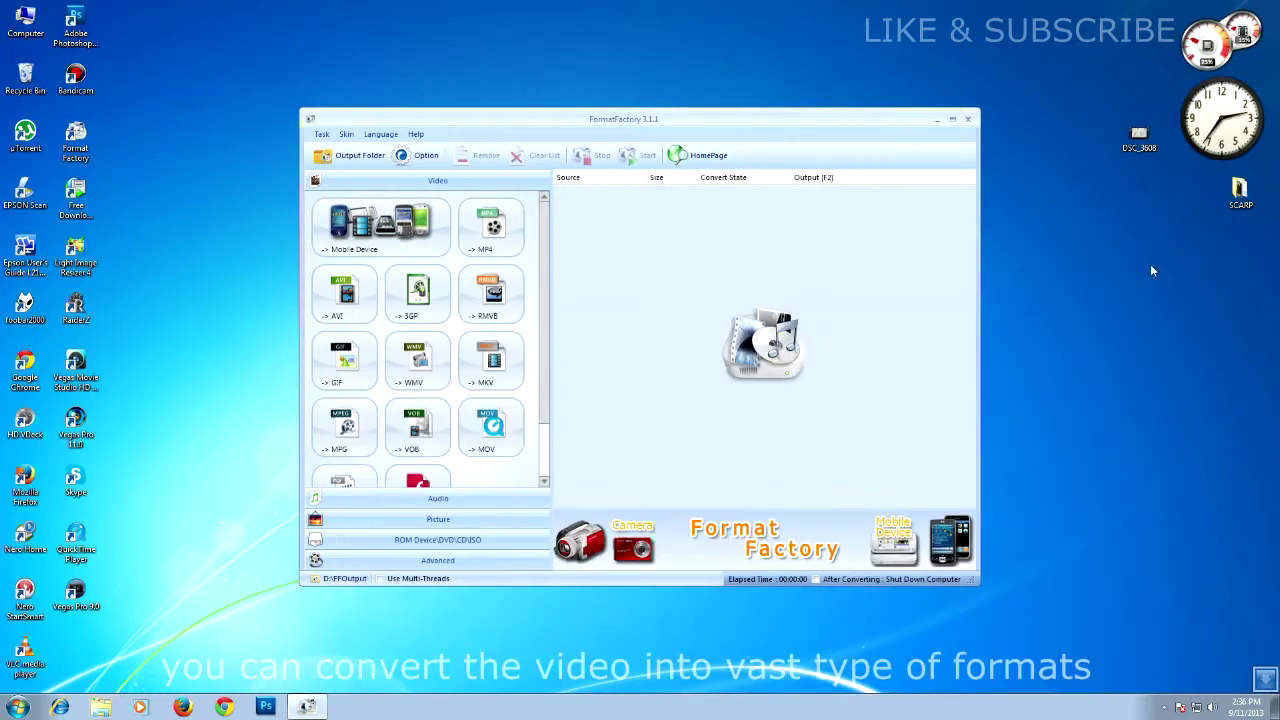
pyautogui.moveTo(1133, 148); pyautogui.dragTo(1250, 292)
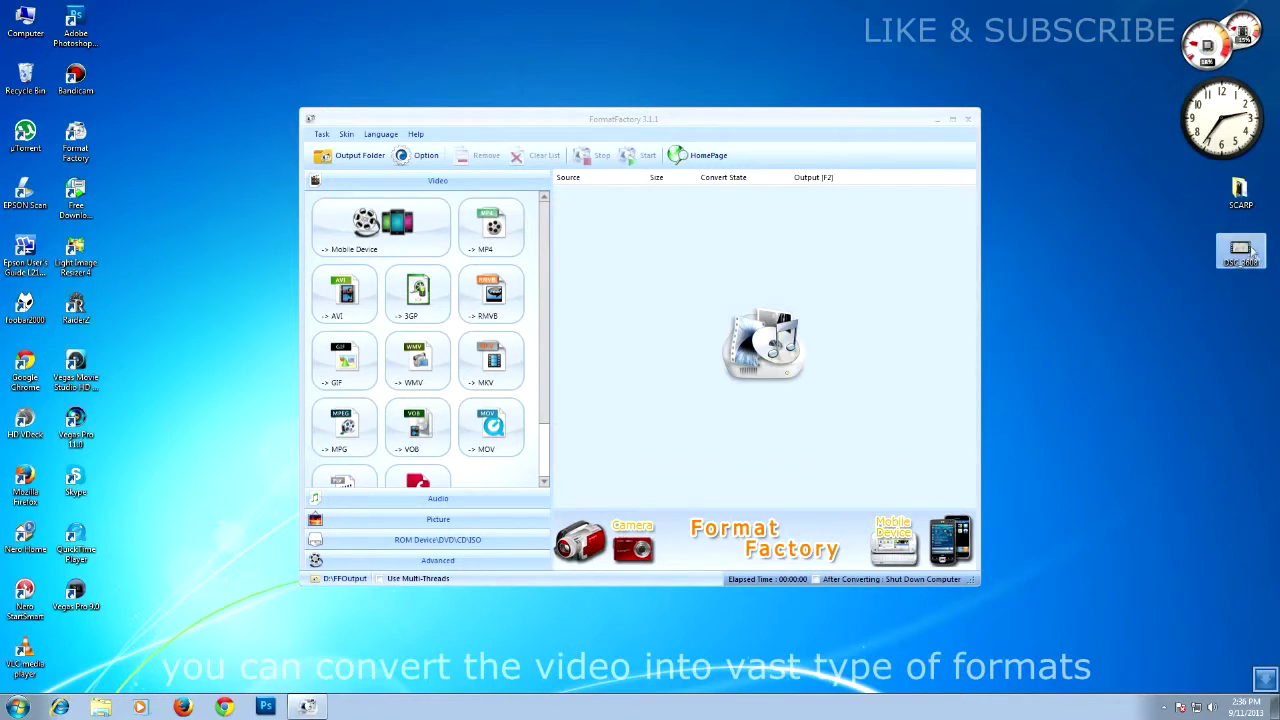
# Step: Look through the Video, Audio, Picture, ROM Device\DVD\CD\ISO and Advanced conversion options, and return to the Video formats
pyautogui.moveTo(545, 384); pyautogui.dragTo(545, 444)
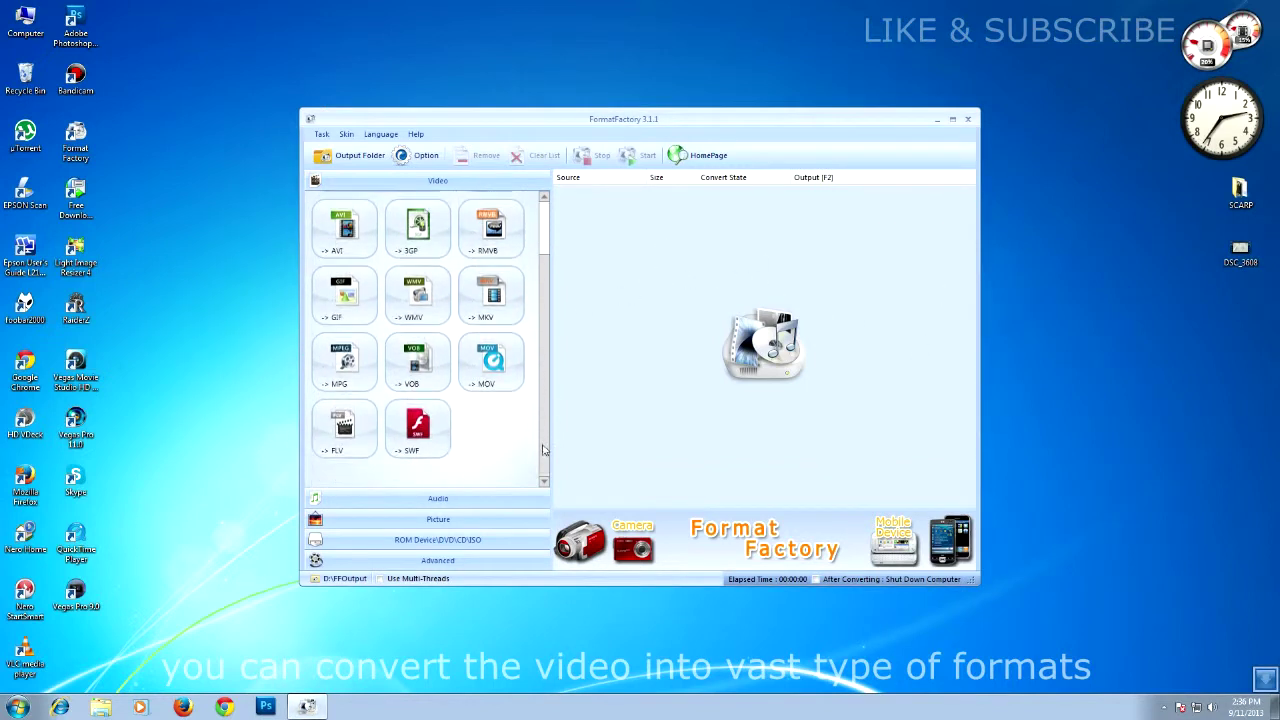
pyautogui.click(486, 498)
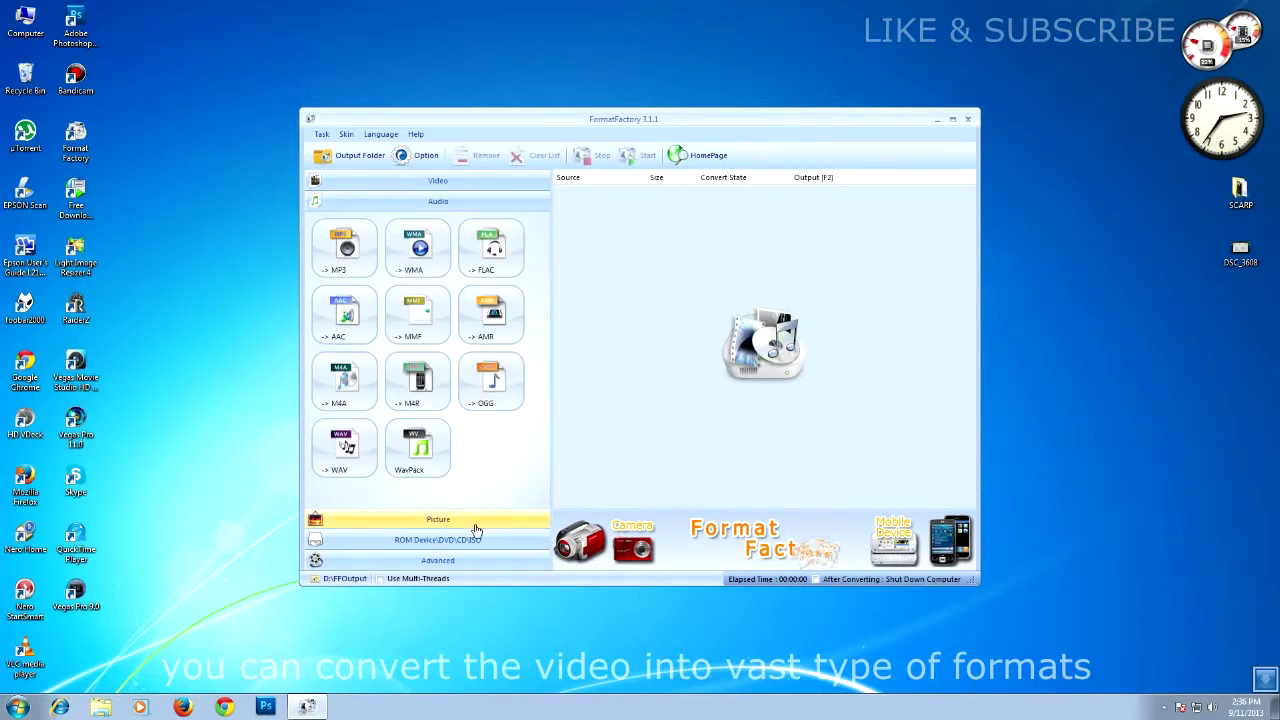
pyautogui.click(475, 522)
pyautogui.click(476, 538)
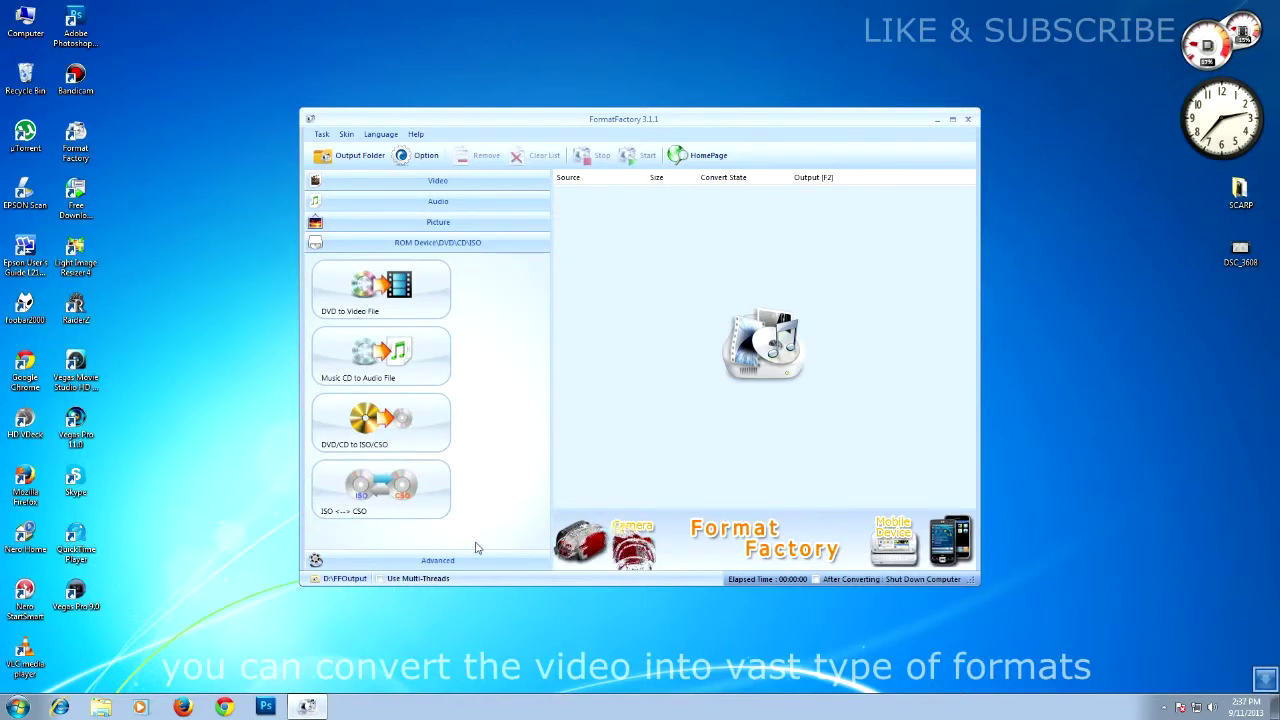
pyautogui.click(483, 563)
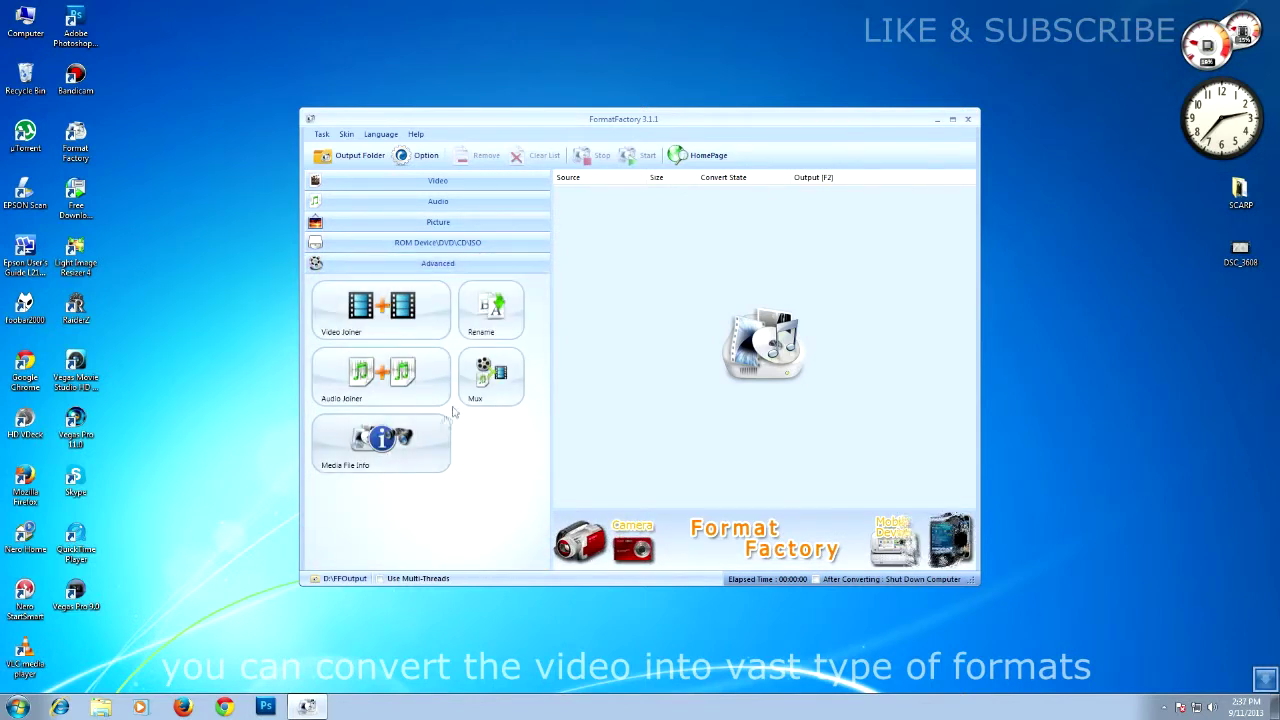
pyautogui.click(378, 188)
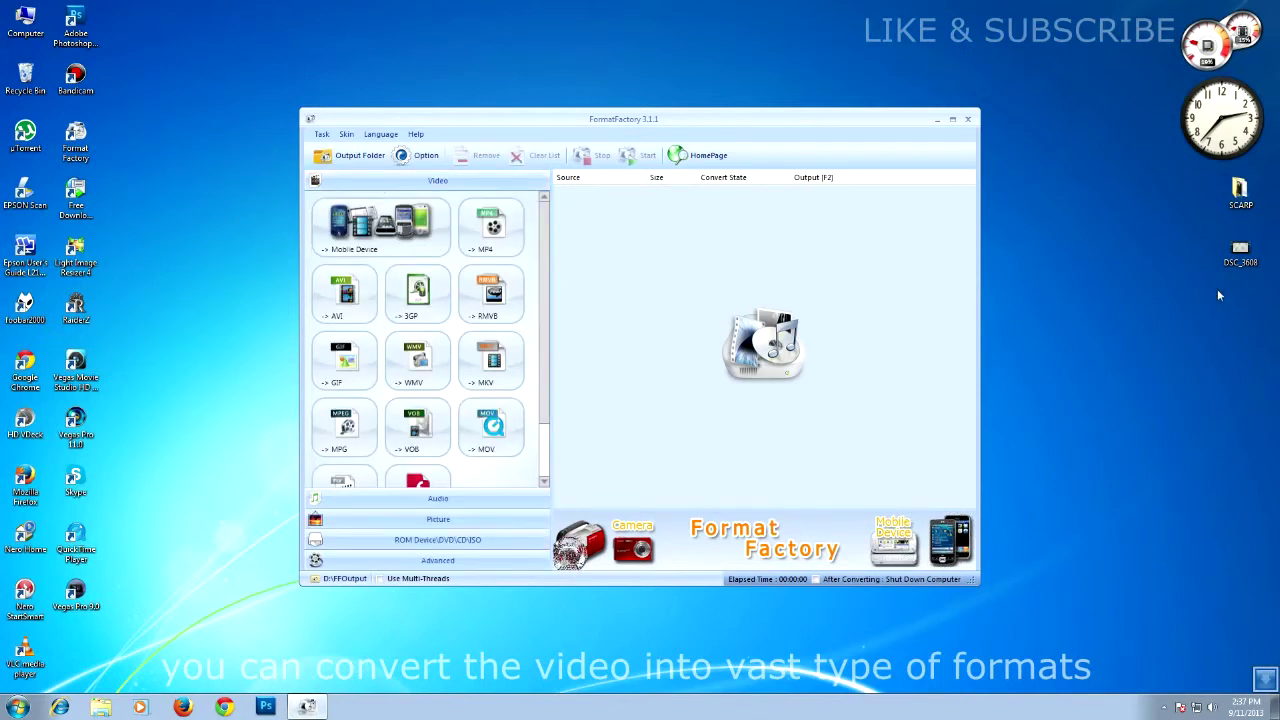
# Step: Load the desktop video DSC_3608 into Format Factory and choose MKV as its output format
pyautogui.moveTo(773, 268); pyautogui.dragTo(772, 268)
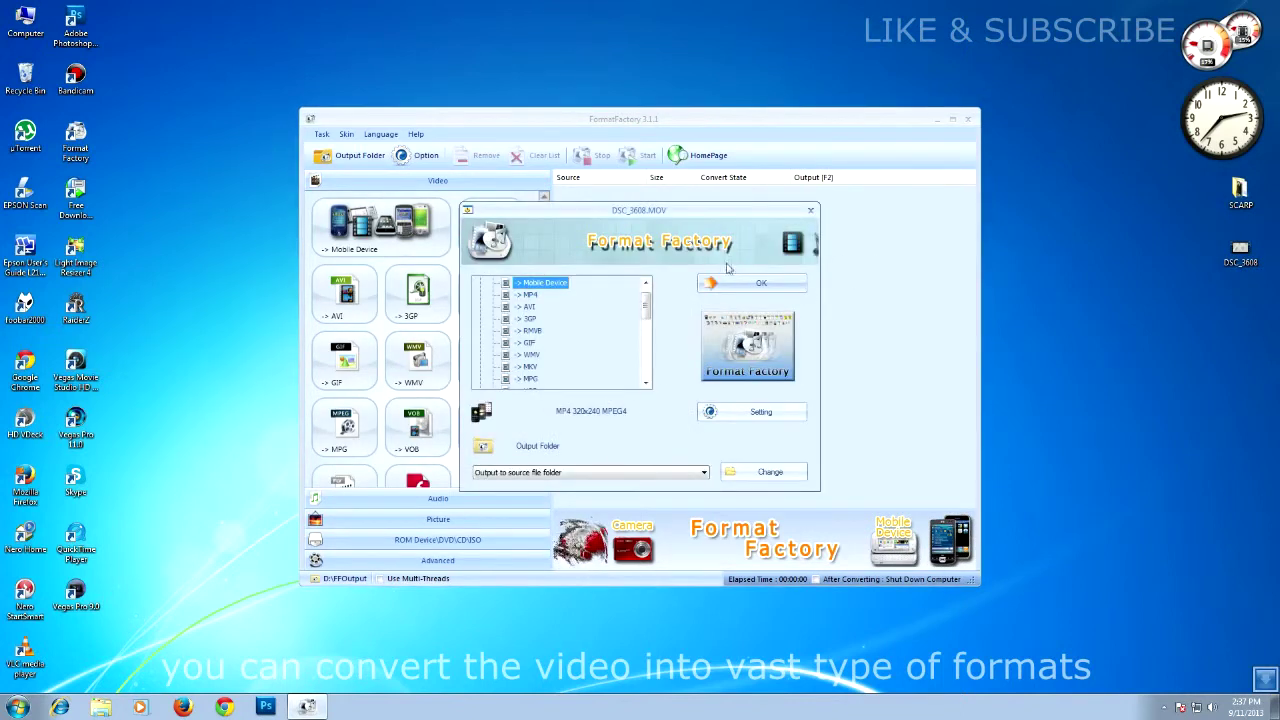
pyautogui.moveTo(645, 307)
pyautogui.mouseDown()
pyautogui.moveTo(648, 352)
pyautogui.moveTo(646, 300)
pyautogui.mouseUp()
pyautogui.click(527, 318)
pyautogui.click(530, 331)
pyautogui.click(530, 355)
pyautogui.click(530, 367)
pyautogui.click(531, 379)
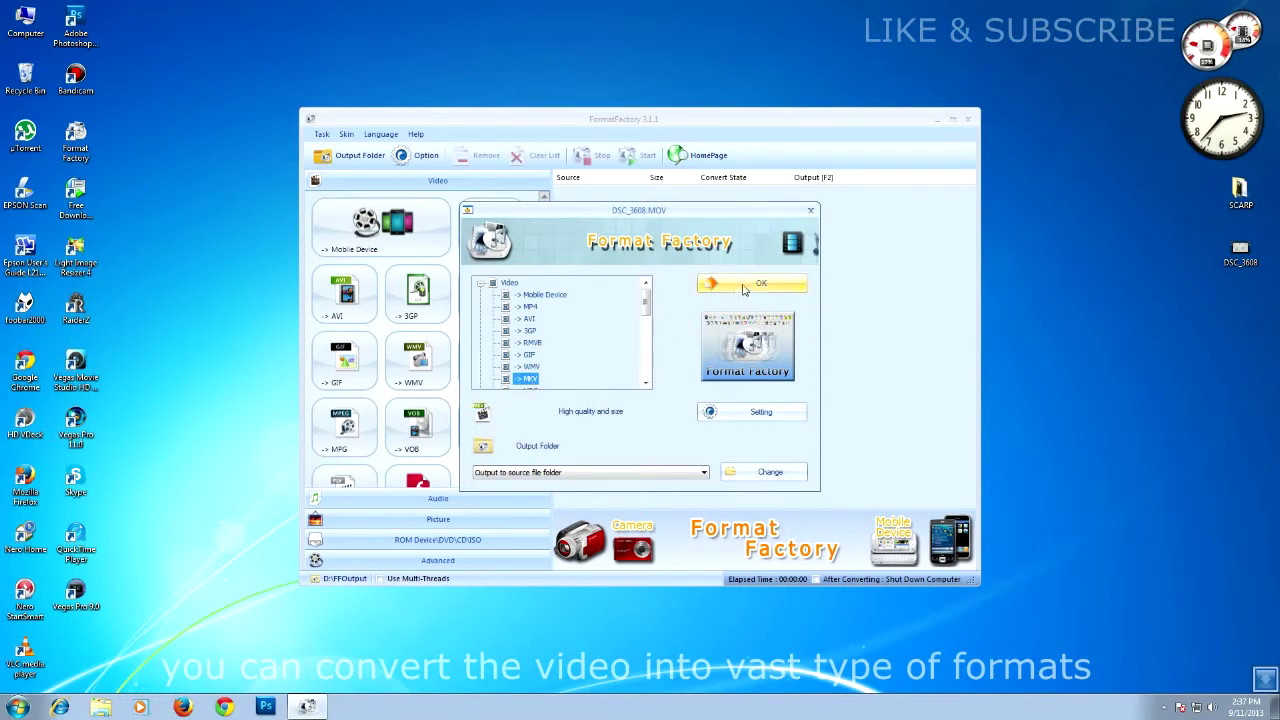
# Step: Open the MKV output settings and look through the available quality profiles
pyautogui.click(745, 414)
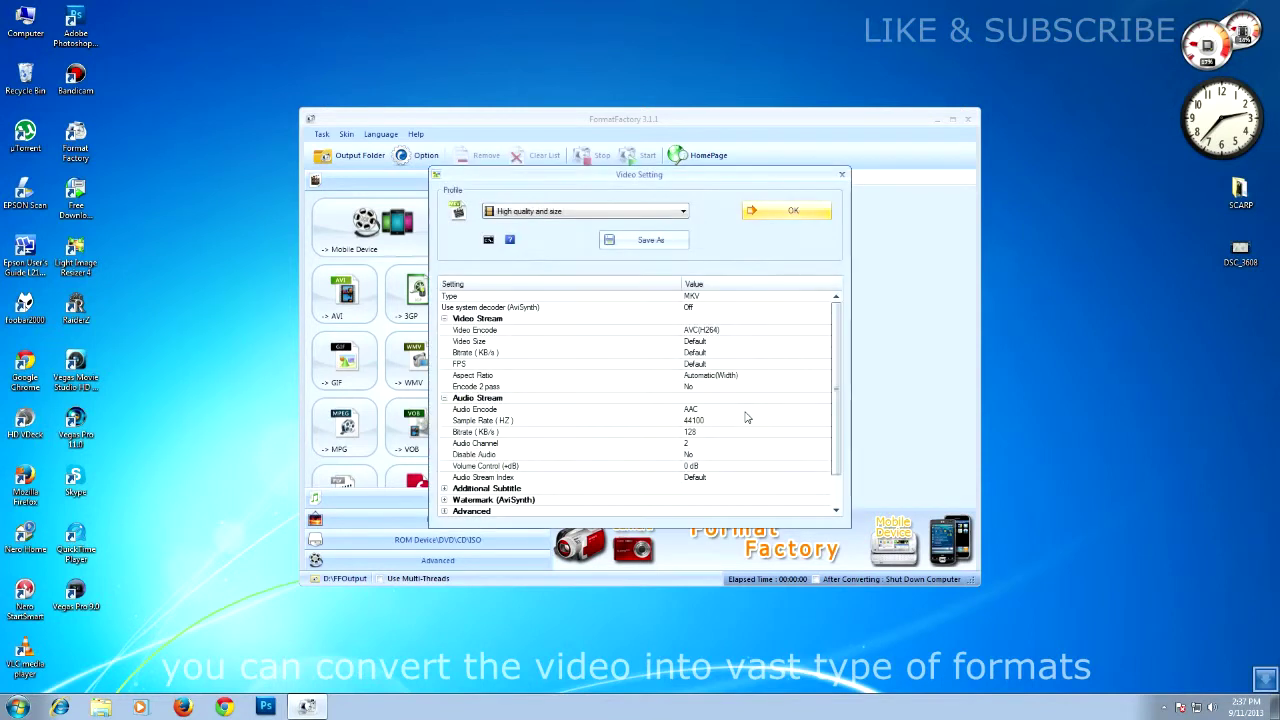
pyautogui.click(684, 212)
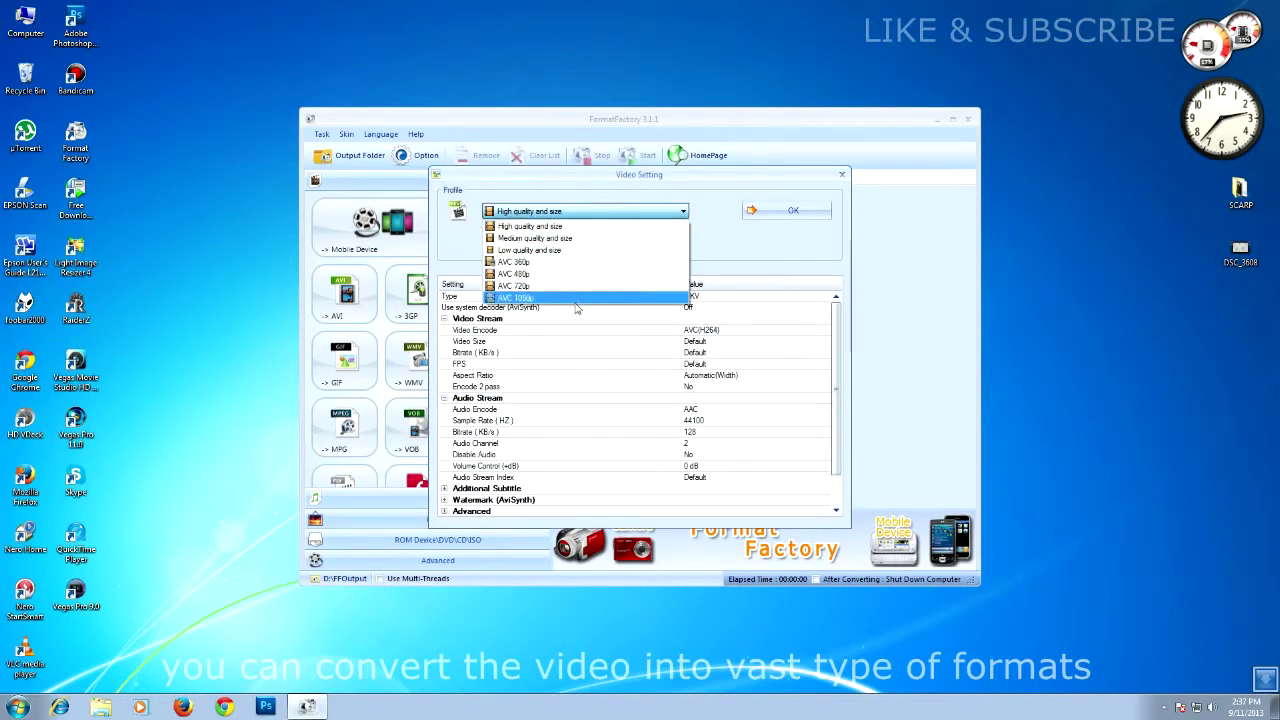
pyautogui.click(697, 233)
# Step: Review the Video Encode, Video Size and Bitrate choices, and accept the settings with the High quality and size profile
pyautogui.click(820, 331)
pyautogui.click(824, 331)
pyautogui.click(826, 334)
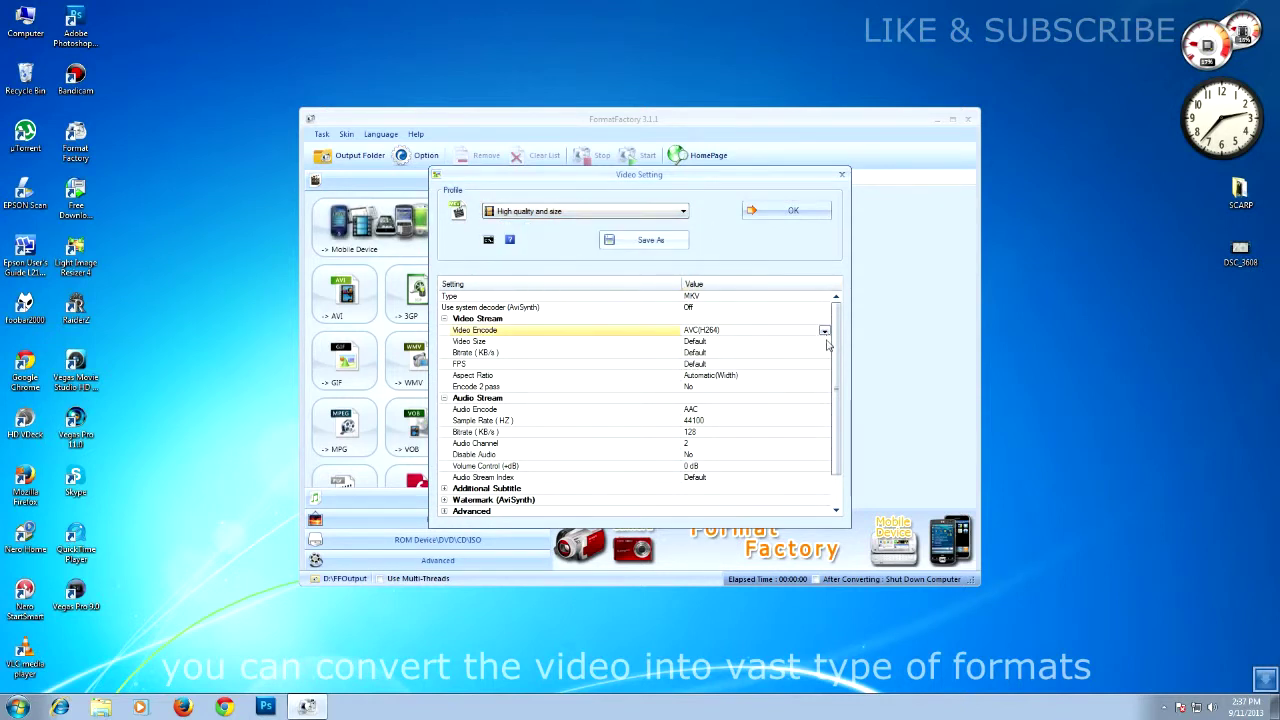
pyautogui.click(825, 343)
pyautogui.click(825, 343)
pyautogui.click(825, 343)
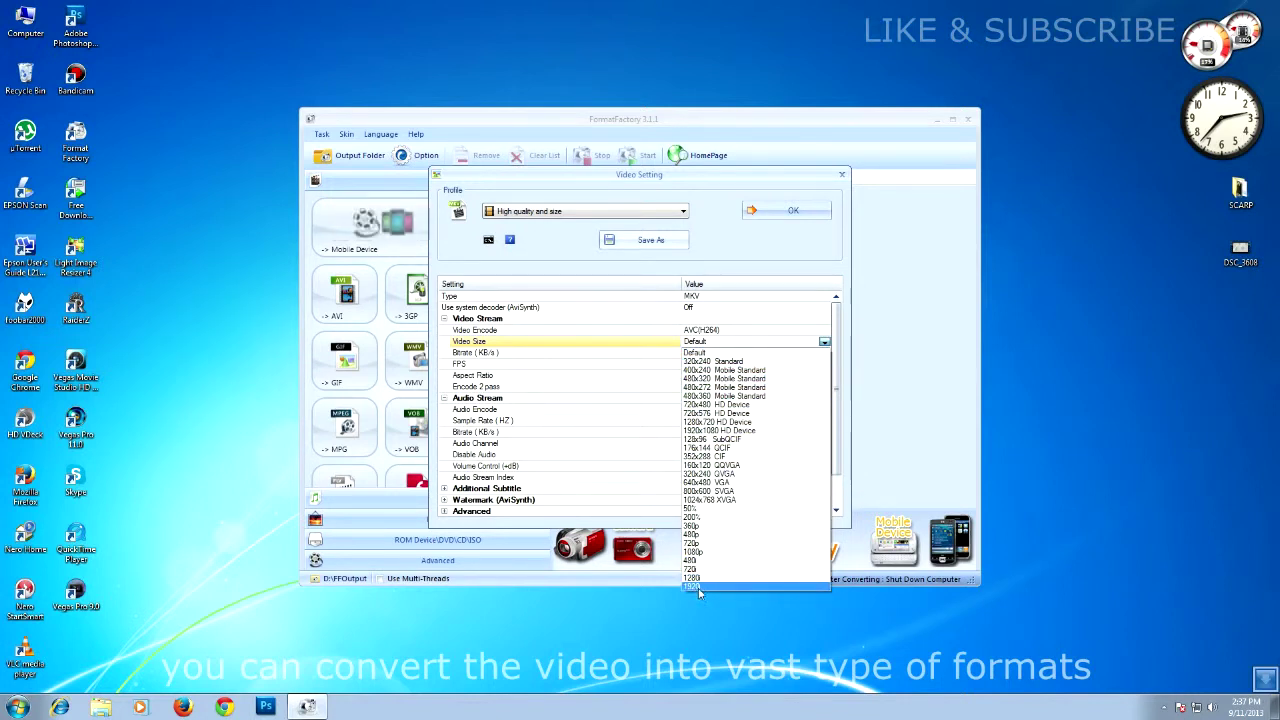
pyautogui.click(824, 342)
pyautogui.click(825, 353)
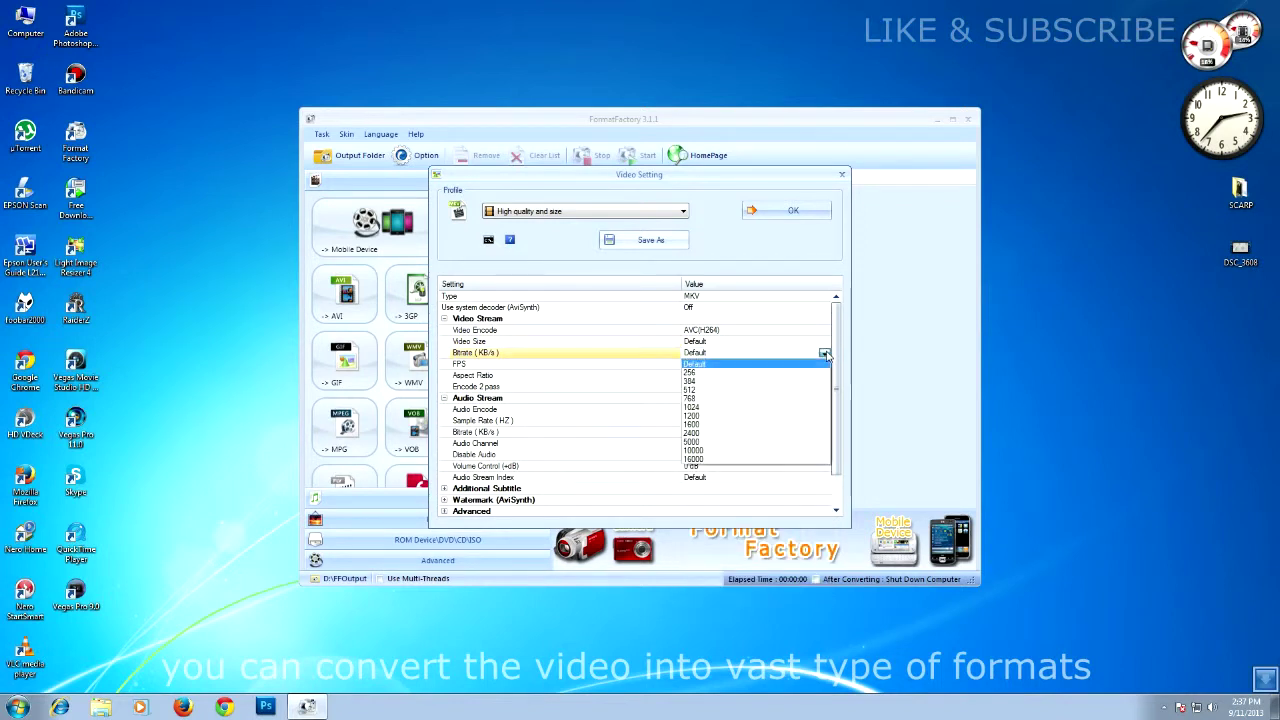
pyautogui.click(820, 365)
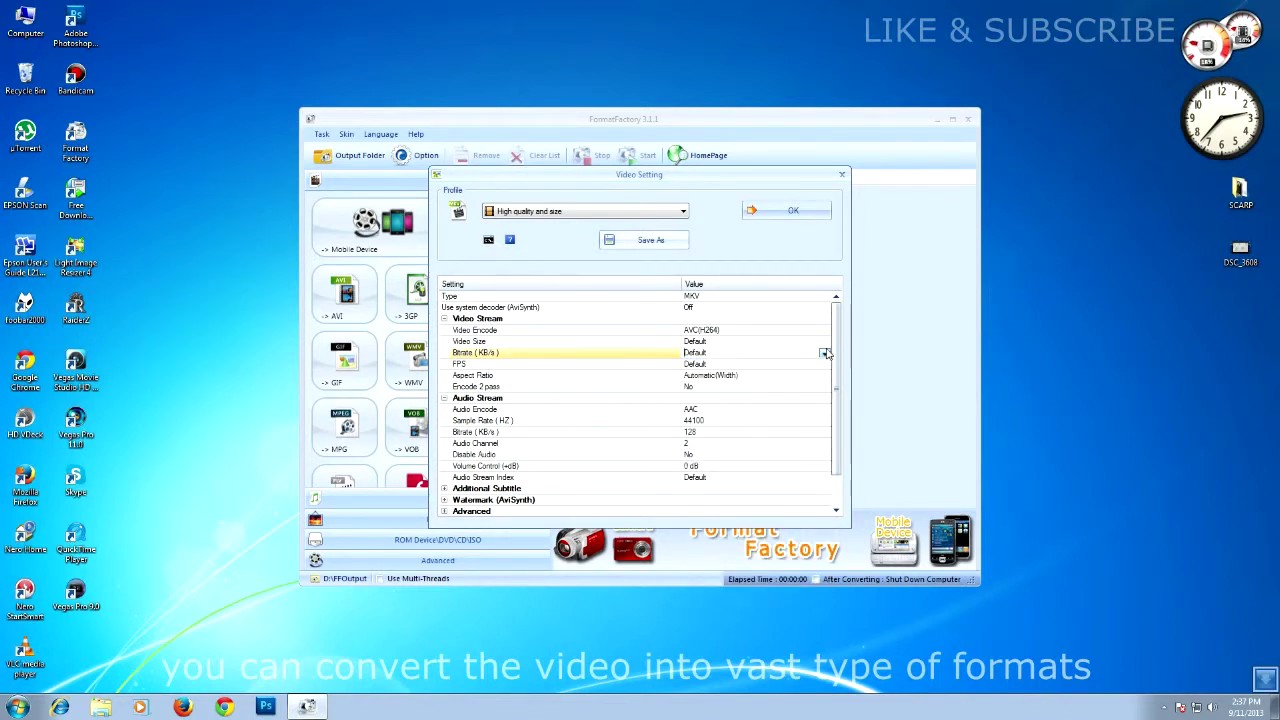
pyautogui.click(677, 212)
pyautogui.click(677, 212)
pyautogui.click(795, 211)
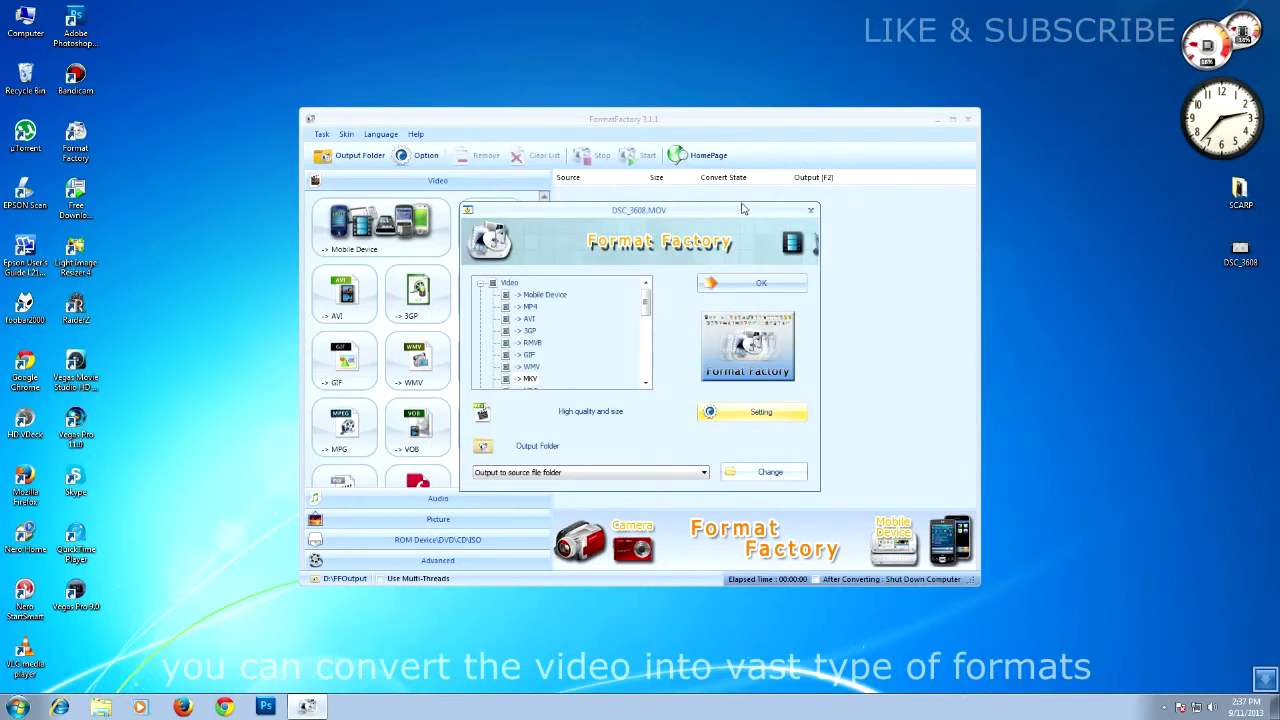
# Step: Add the DSC_3608 MKV conversion to the task list and start converting
pyautogui.moveTo(648, 308); pyautogui.dragTo(646, 333)
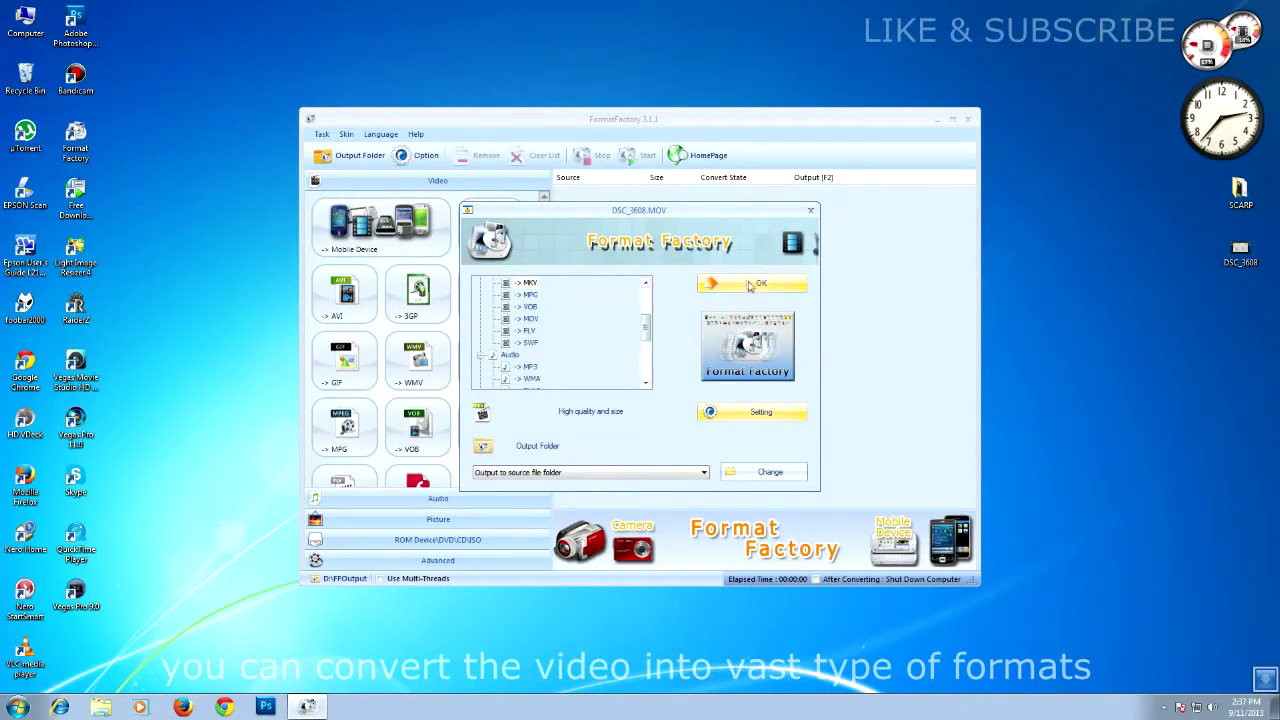
pyautogui.click(748, 285)
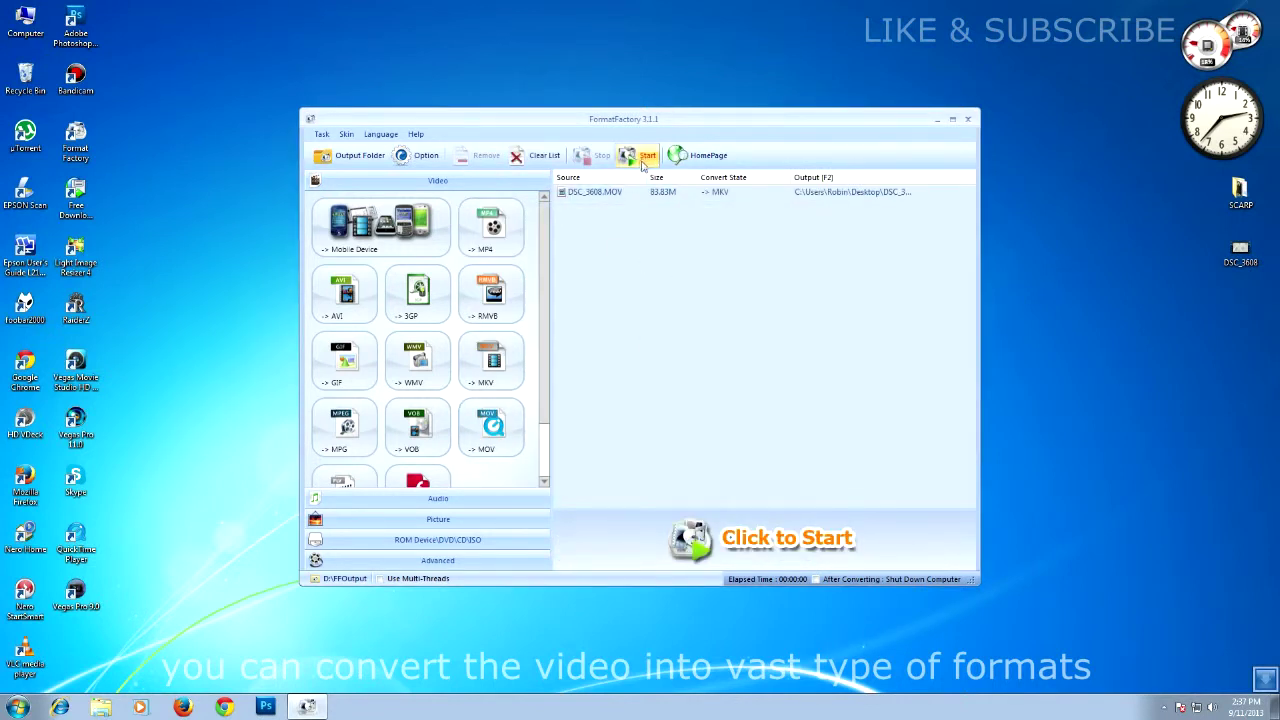
pyautogui.click(642, 157)
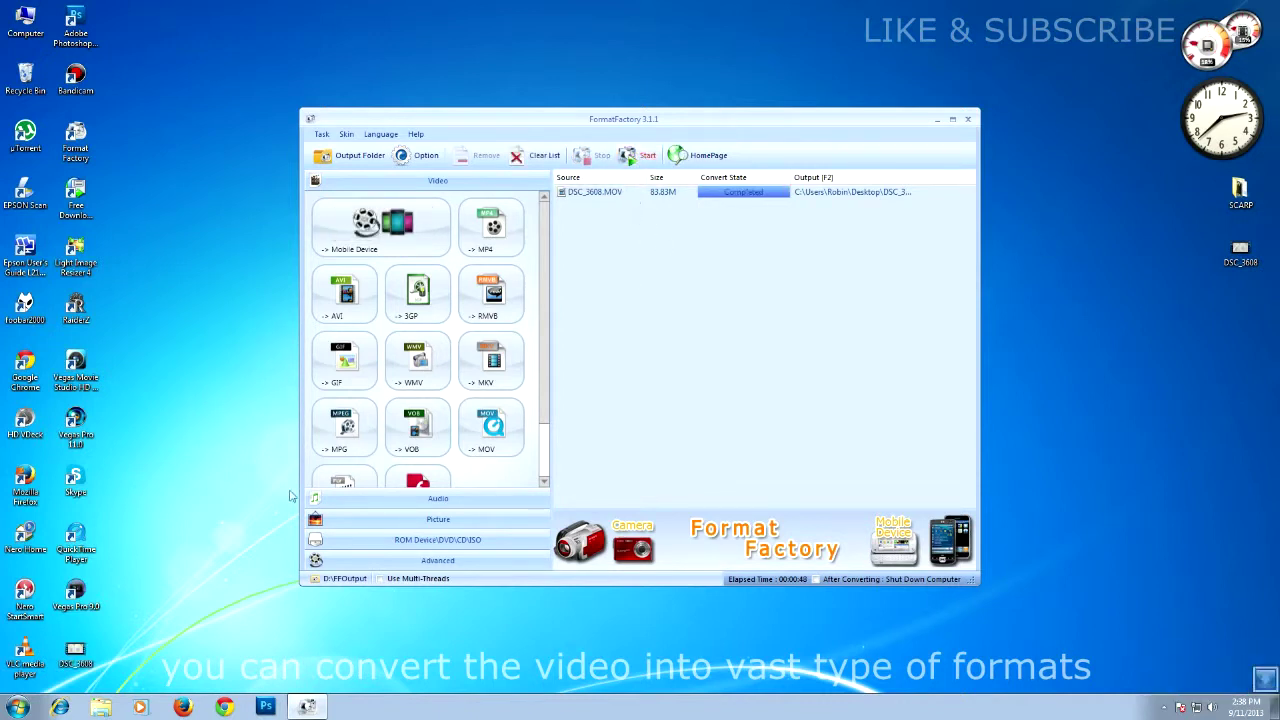
# Step: Move the converted DSC_3608 video below the original on the desktop and open its properties
pyautogui.moveTo(75, 655); pyautogui.dragTo(1224, 314)
pyautogui.rightClick(1242, 302)
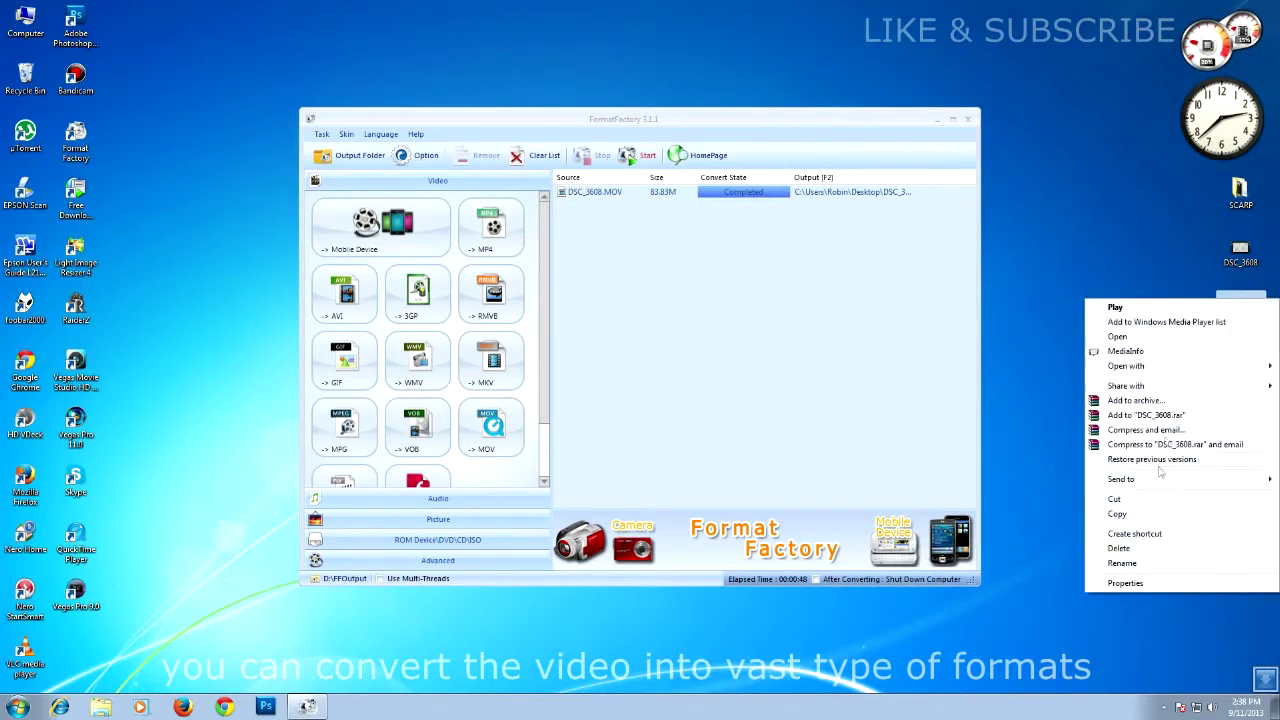
pyautogui.click(1144, 588)
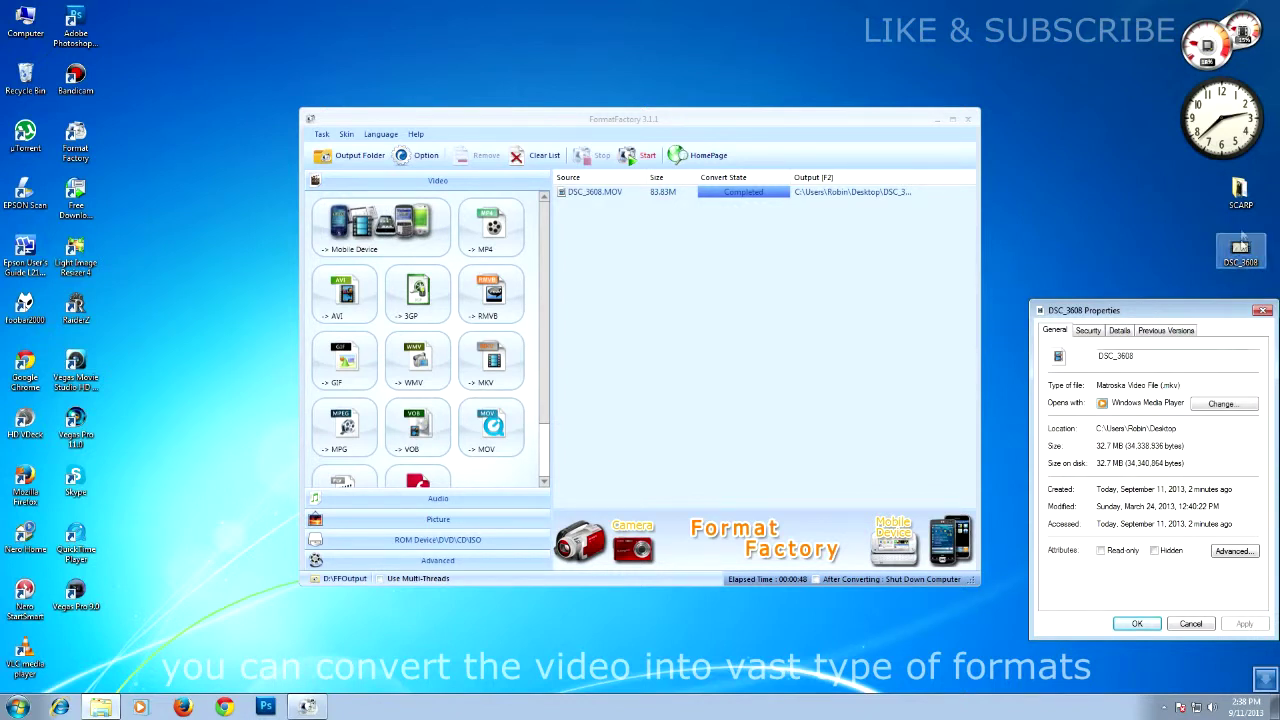
# Step: Open the original DSC_3608 video's properties beside the converted file's, compare their file types and sizes, and close both
pyautogui.rightClick(1240, 196)
pyautogui.press('Escape')
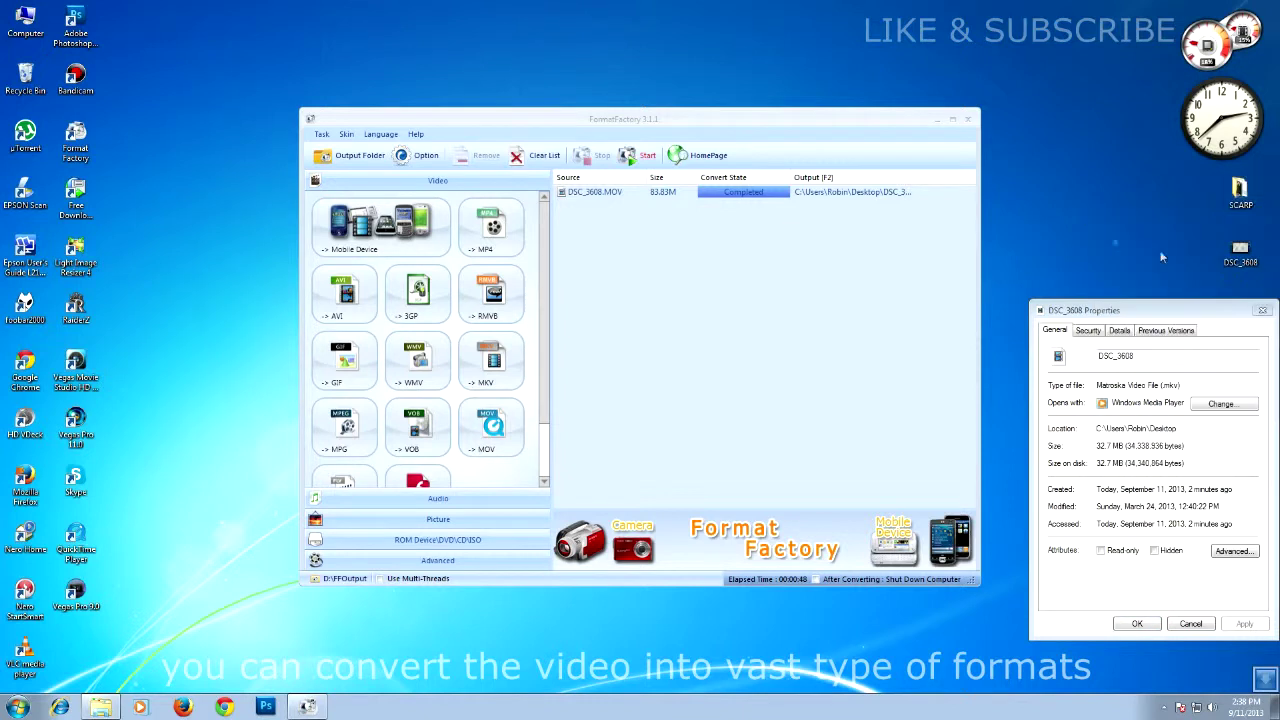
pyautogui.rightClick(1240, 252)
pyautogui.click(1144, 528)
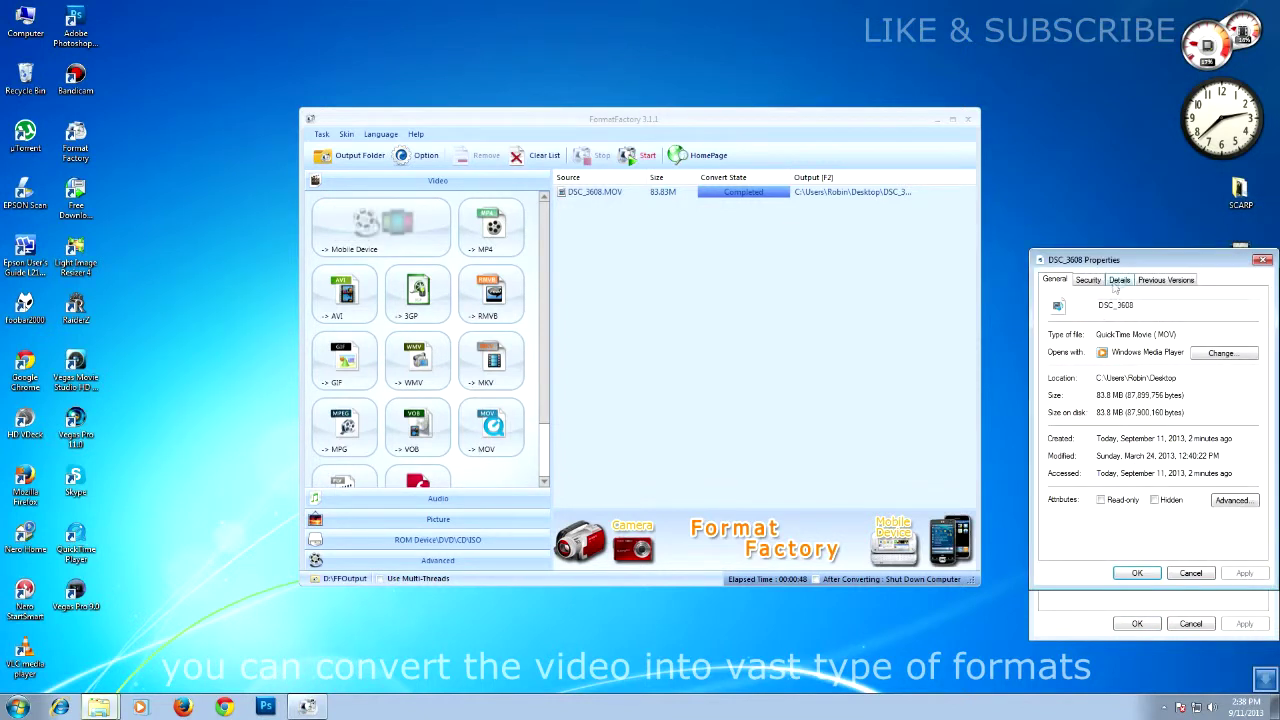
pyautogui.moveTo(1175, 265); pyautogui.dragTo(924, 316)
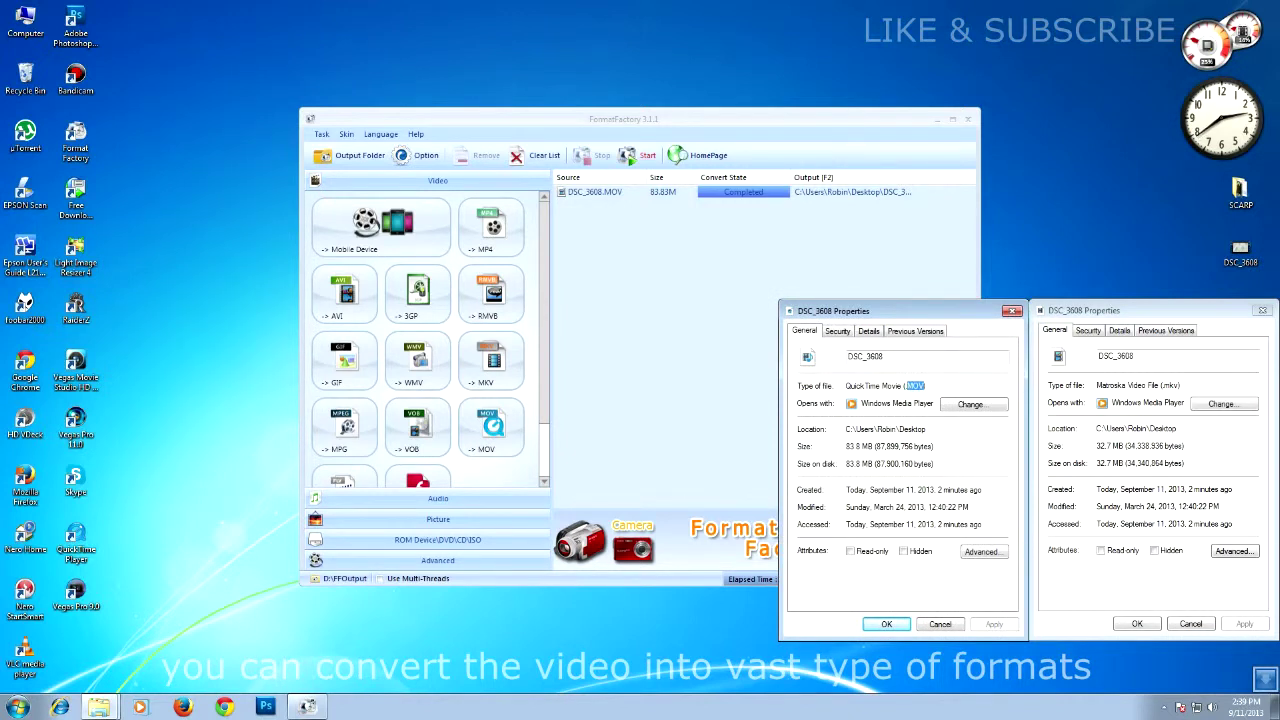
pyautogui.doubleClick(1104, 446)
pyautogui.click(886, 623)
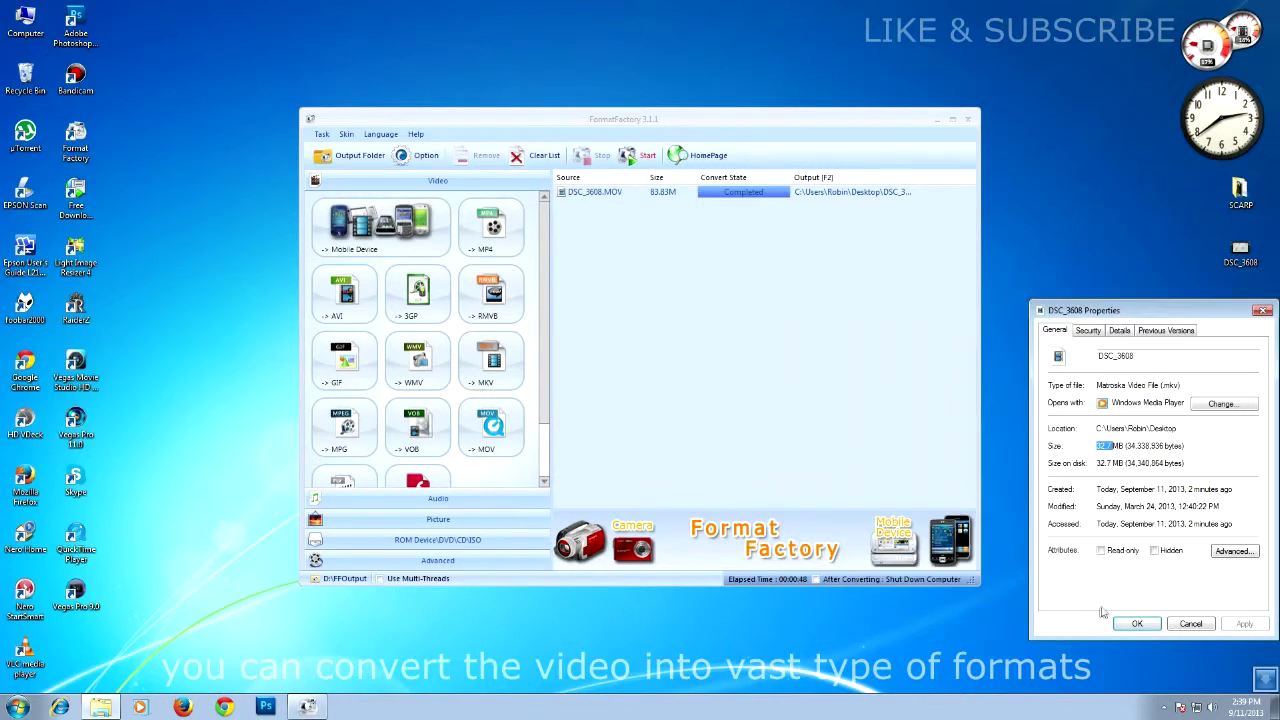
pyautogui.click(1137, 623)
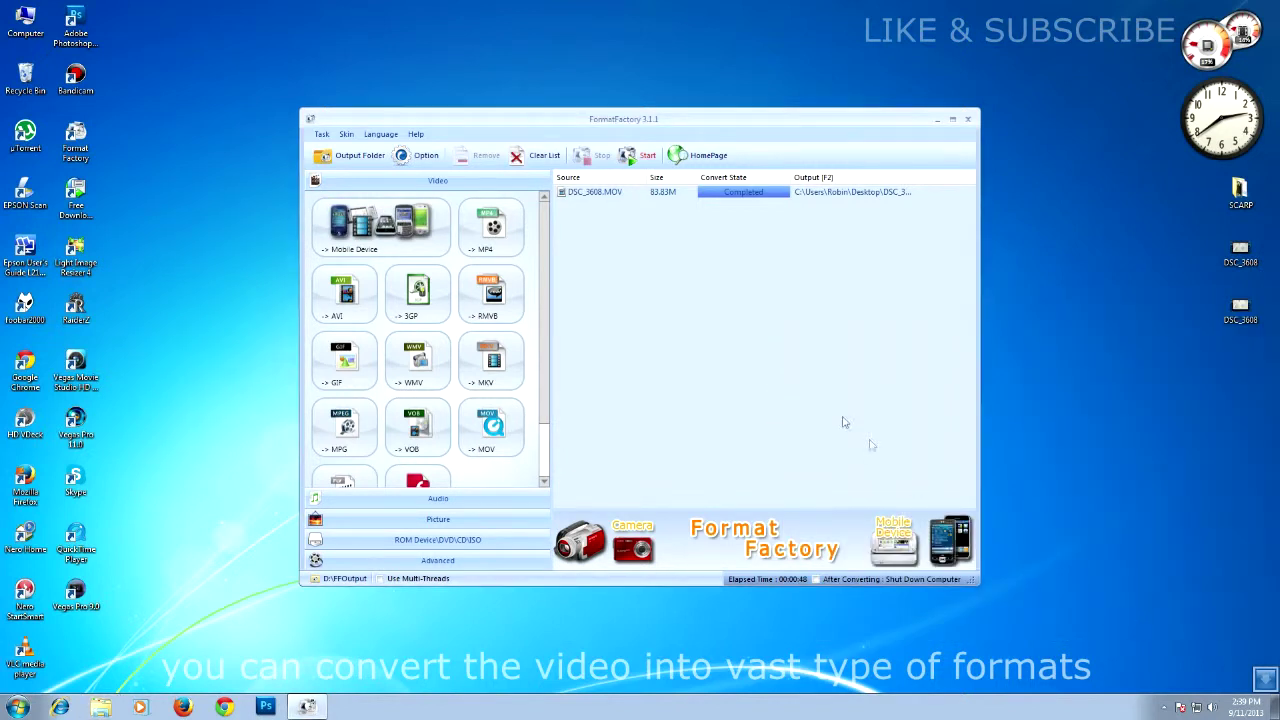
# Step: Remove the completed DSC_3608 conversion from the task list
pyautogui.rightClick(589, 199)
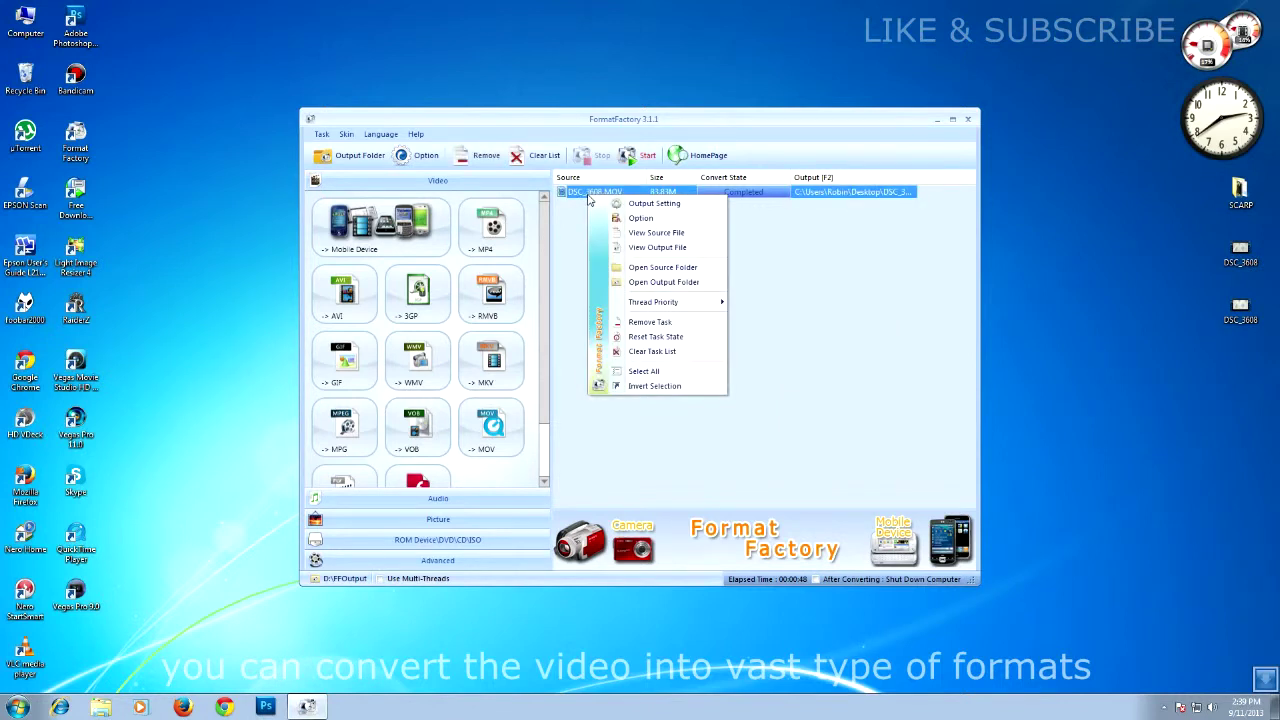
pyautogui.click(643, 324)
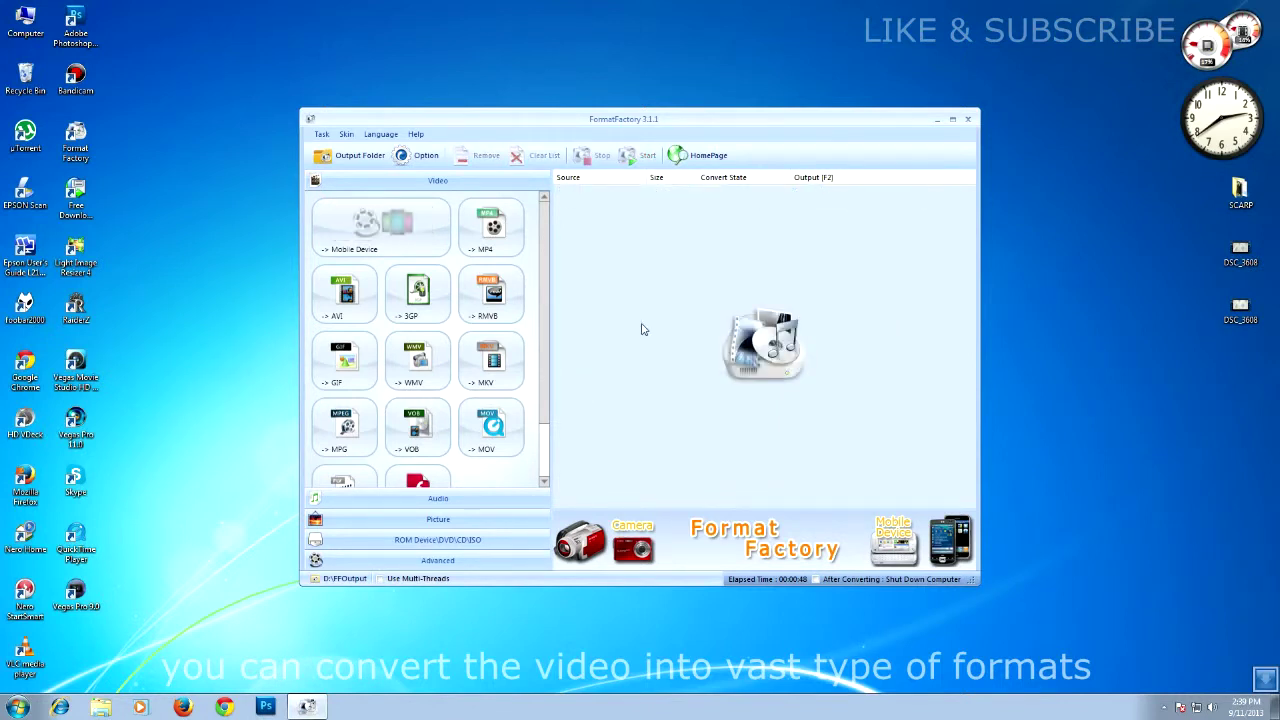
# Step: Open the mobile device profiles and look through the compatible MP4, AVI and 3GP, HD AVC and Android presets
pyautogui.click(396, 241)
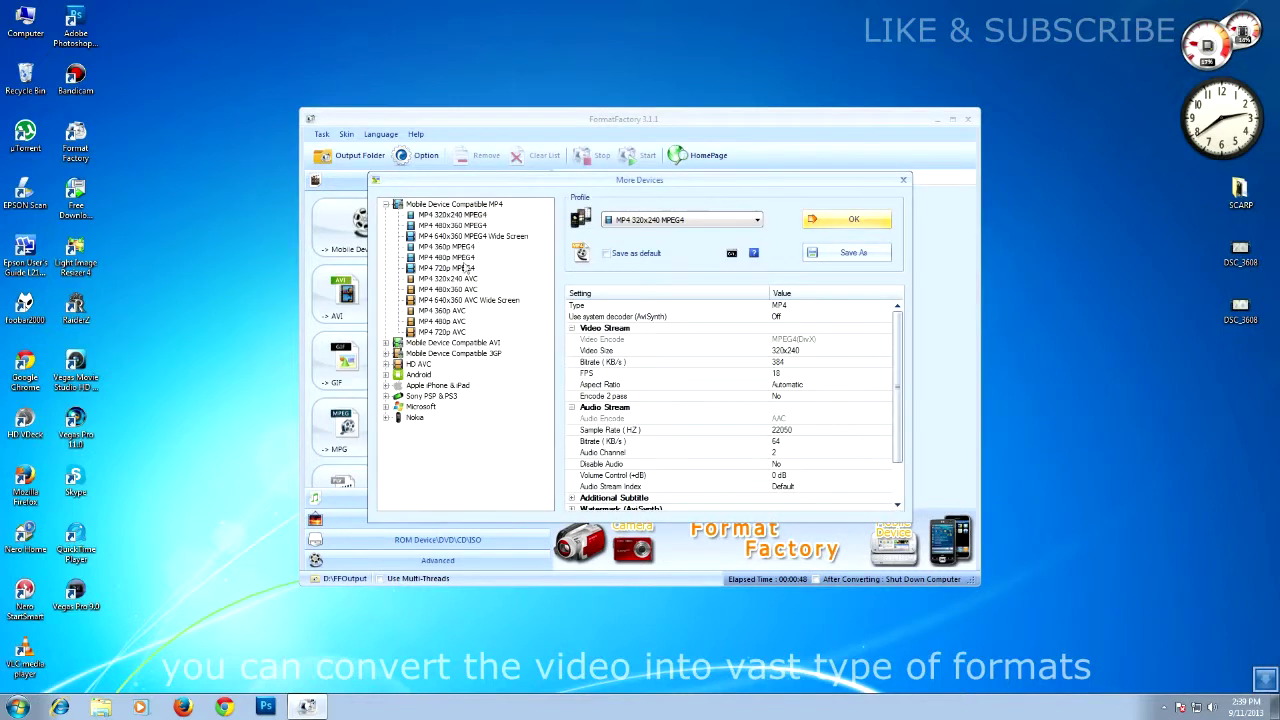
pyautogui.click(386, 343)
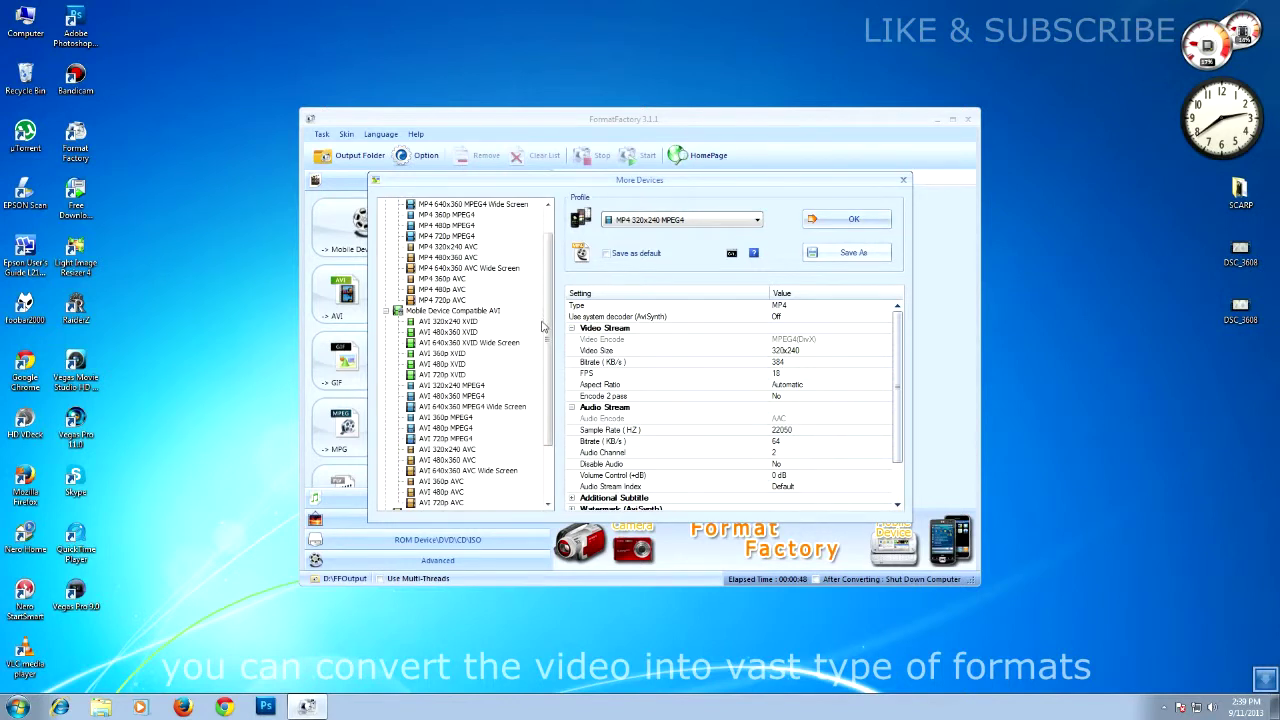
pyautogui.moveTo(548, 340); pyautogui.dragTo(548, 386)
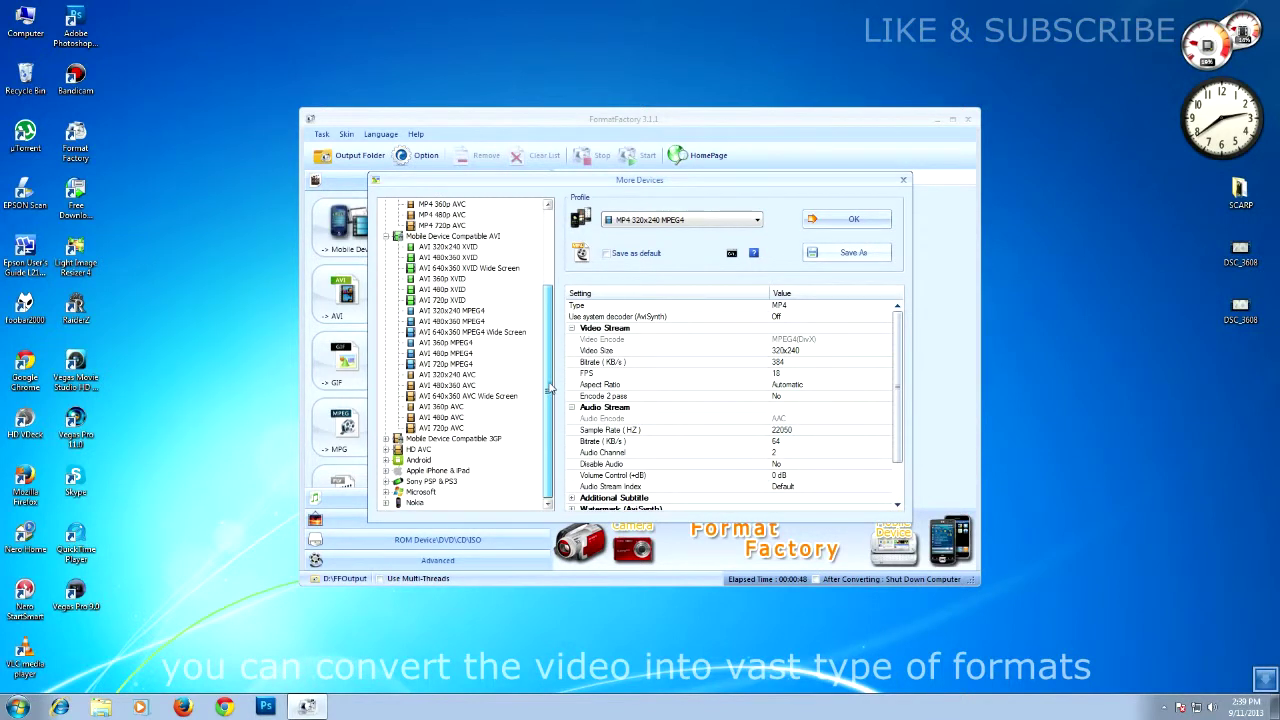
pyautogui.click(386, 440)
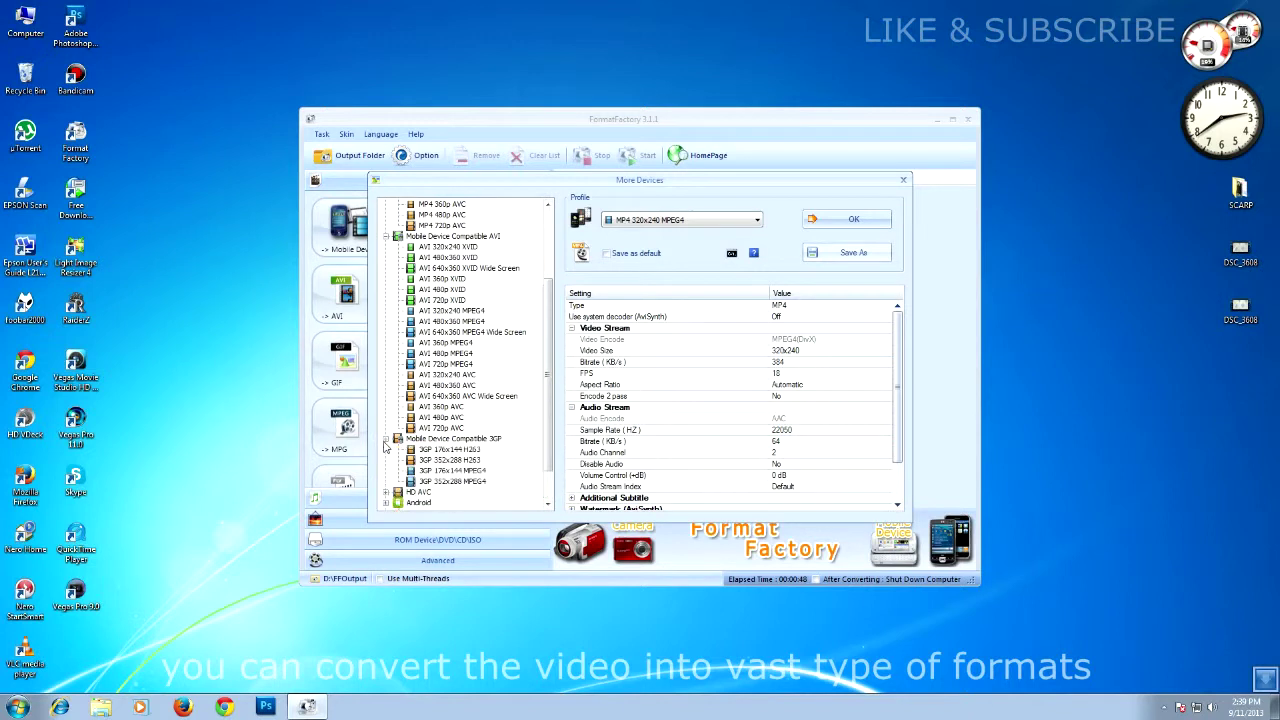
pyautogui.click(386, 492)
pyautogui.moveTo(548, 418); pyautogui.dragTo(548, 448)
pyautogui.click(386, 460)
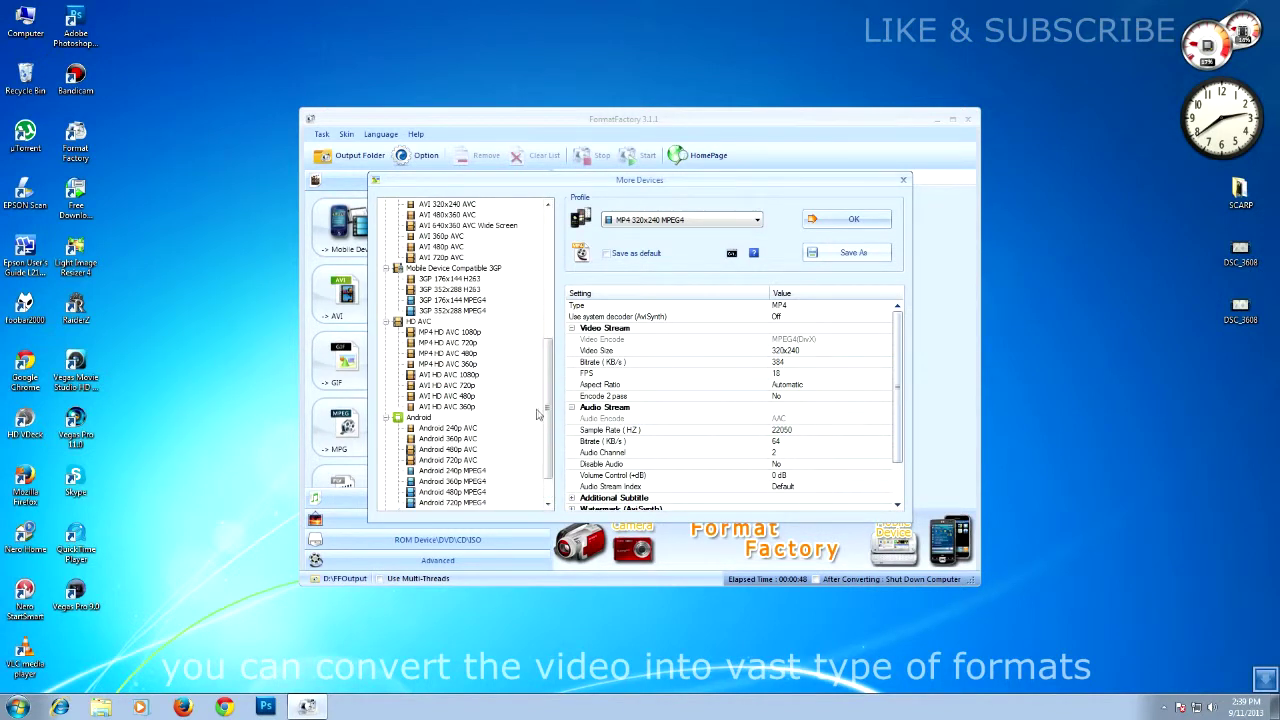
# Step: Look through the Apple iPhone & iPad, Sony PSP & PS3, Microsoft and Nokia presets, and close the device profiles
pyautogui.moveTo(548, 413); pyautogui.dragTo(548, 428)
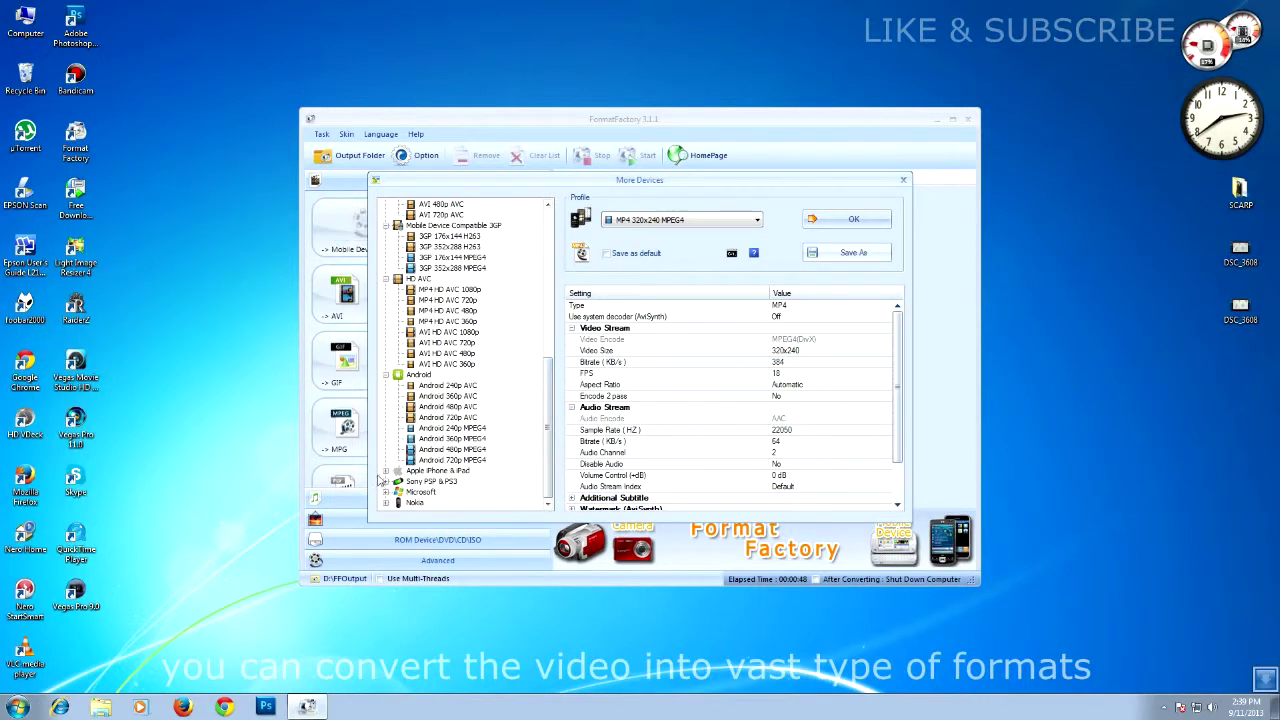
pyautogui.click(386, 471)
pyautogui.moveTo(548, 428); pyautogui.dragTo(548, 460)
pyautogui.doubleClick(430, 482)
pyautogui.scroll(-1, 548, 455)
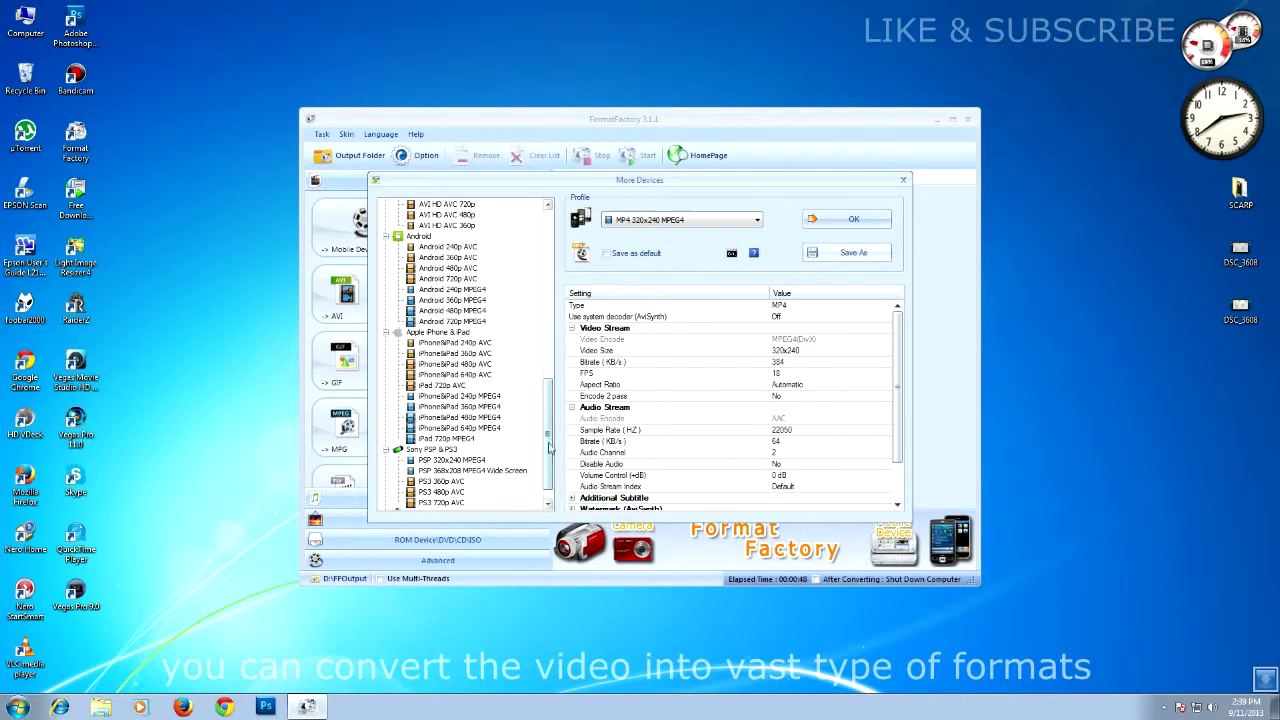
pyautogui.scroll(-1, 548, 448)
pyautogui.doubleClick(432, 492)
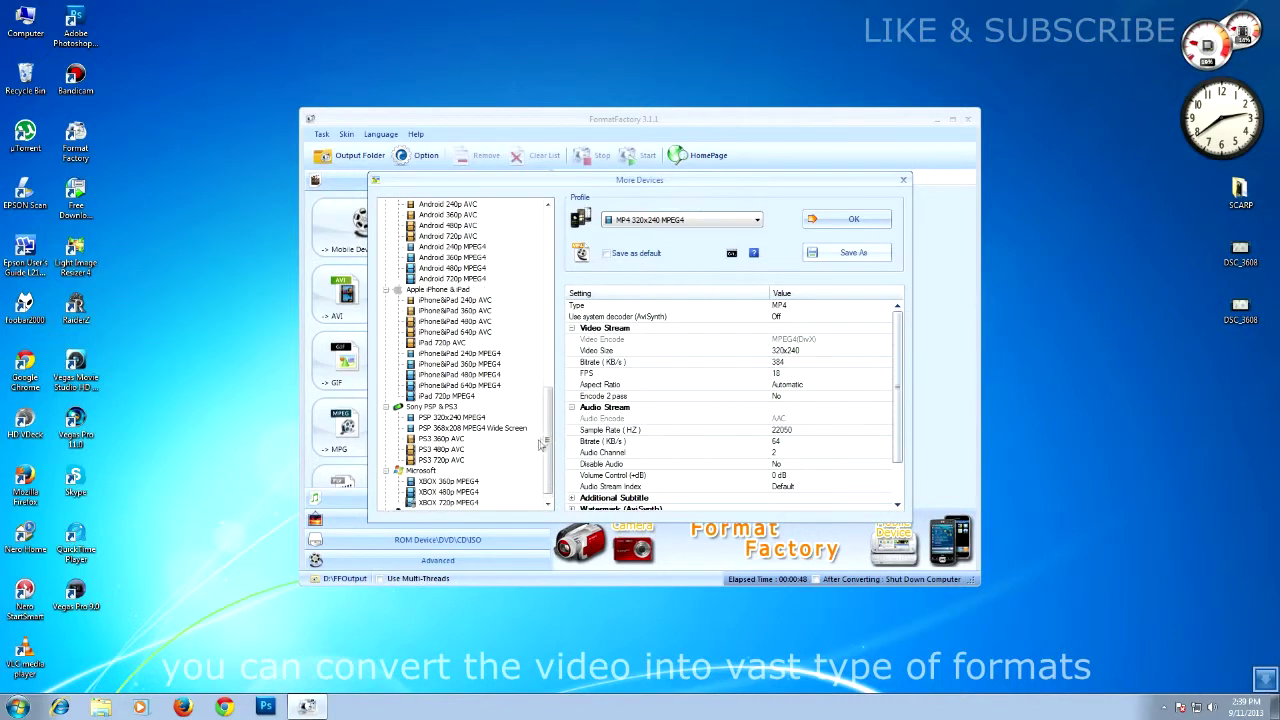
pyautogui.scroll(-1, 548, 448)
pyautogui.click(387, 502)
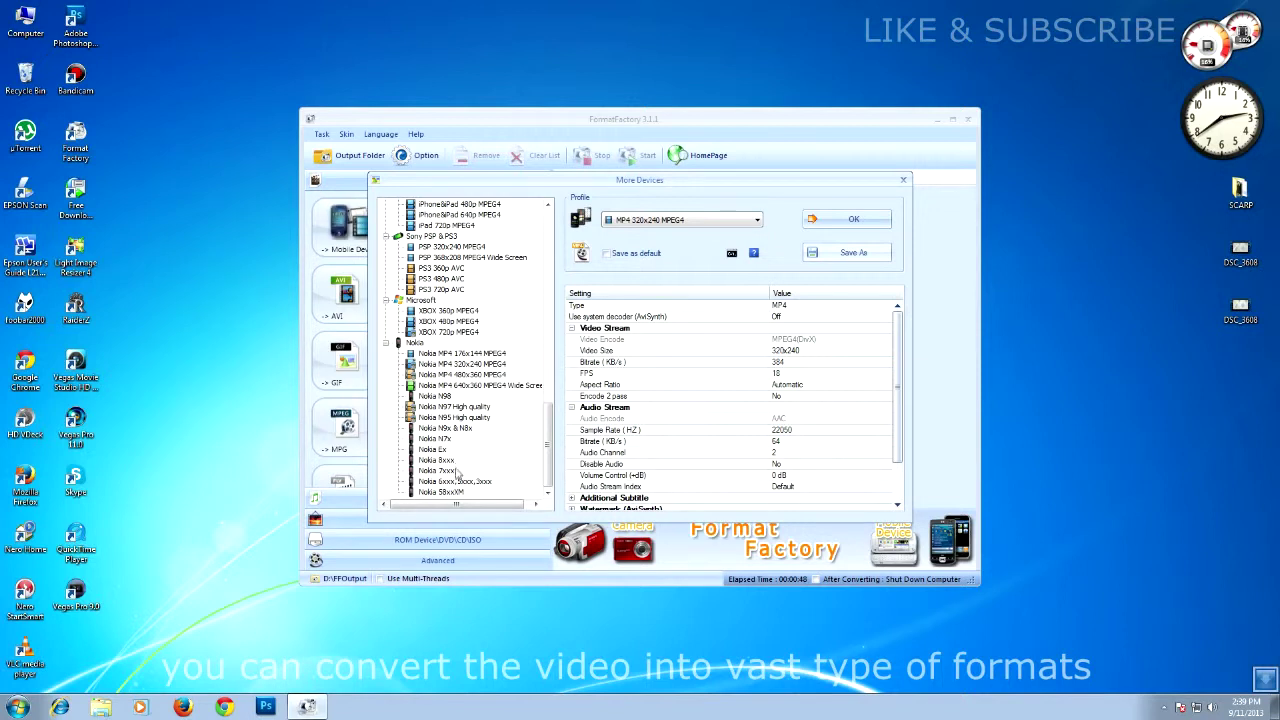
pyautogui.moveTo(550, 468); pyautogui.dragTo(548, 266)
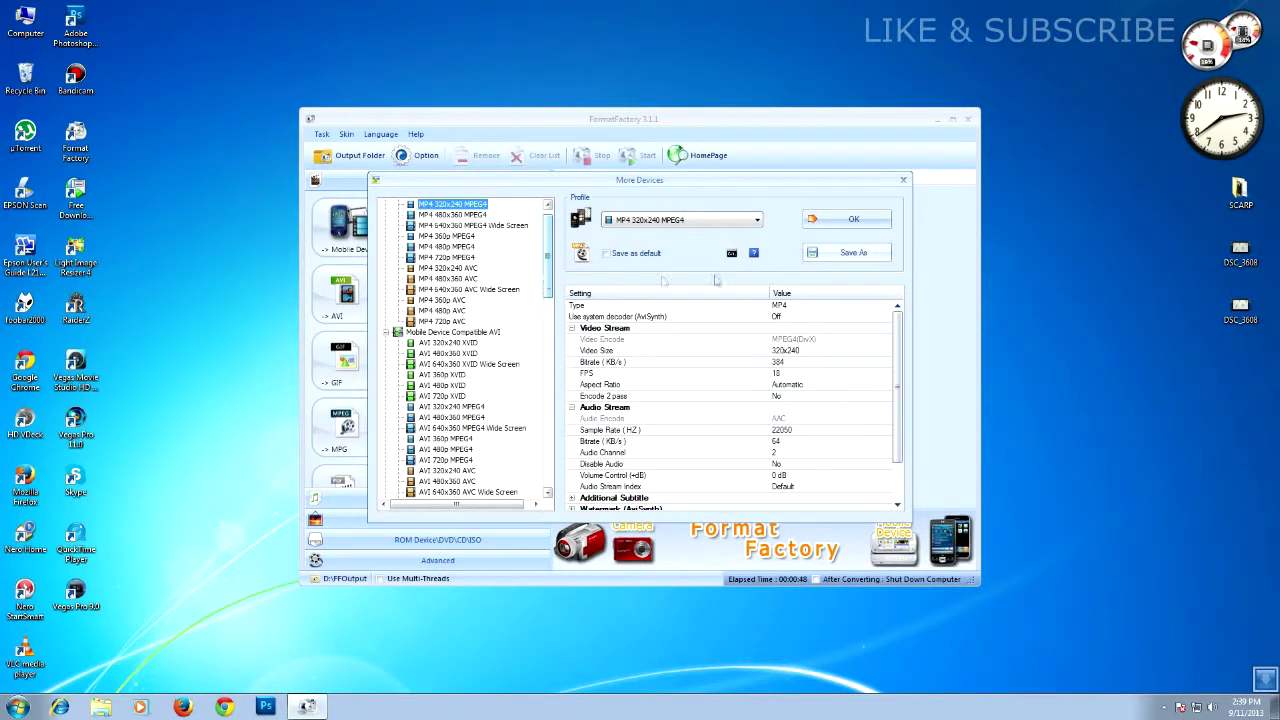
pyautogui.click(902, 181)
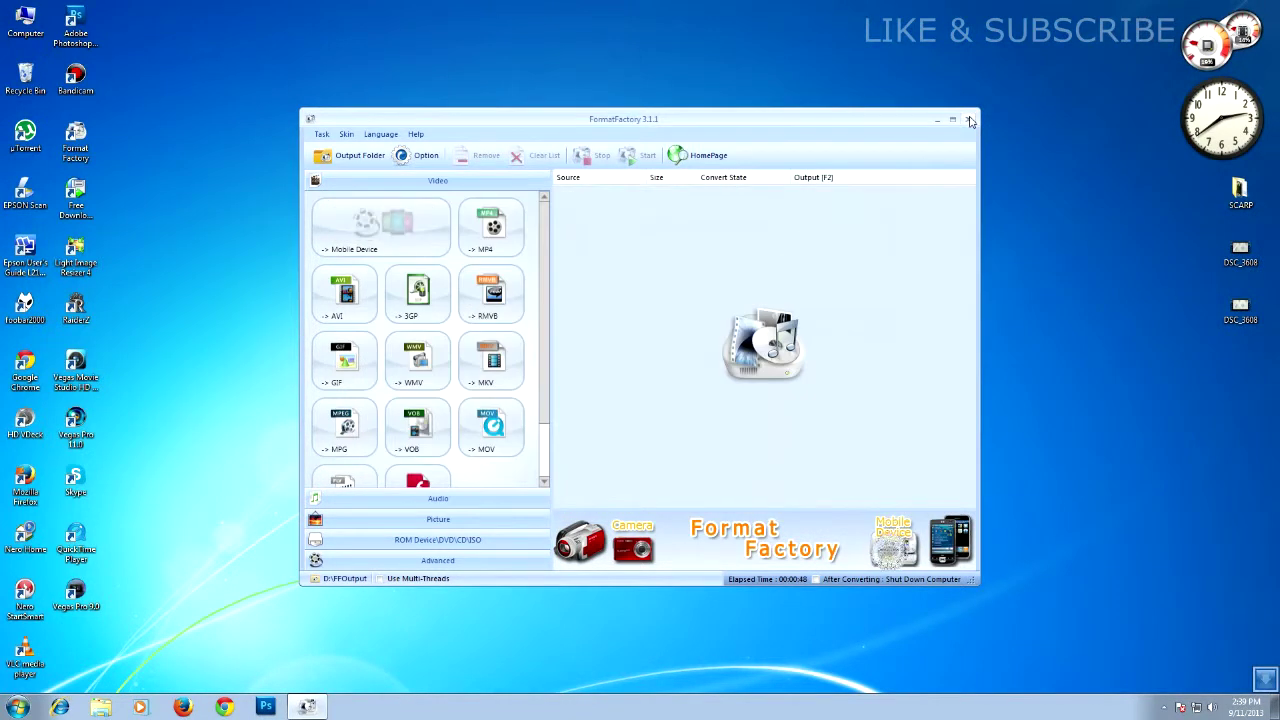